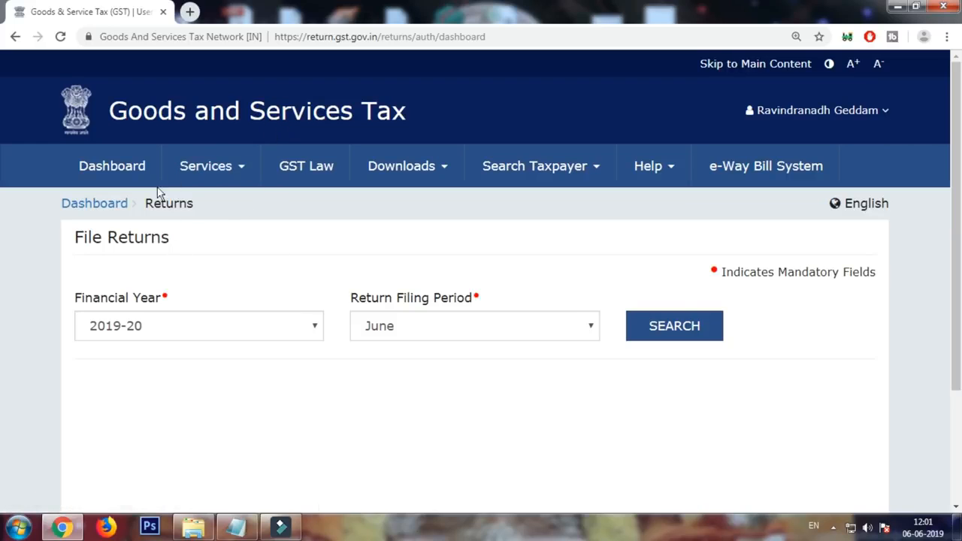
# Open the Application for Cancellation of Registration from the Registration services.
pyautogui.click(215, 173)
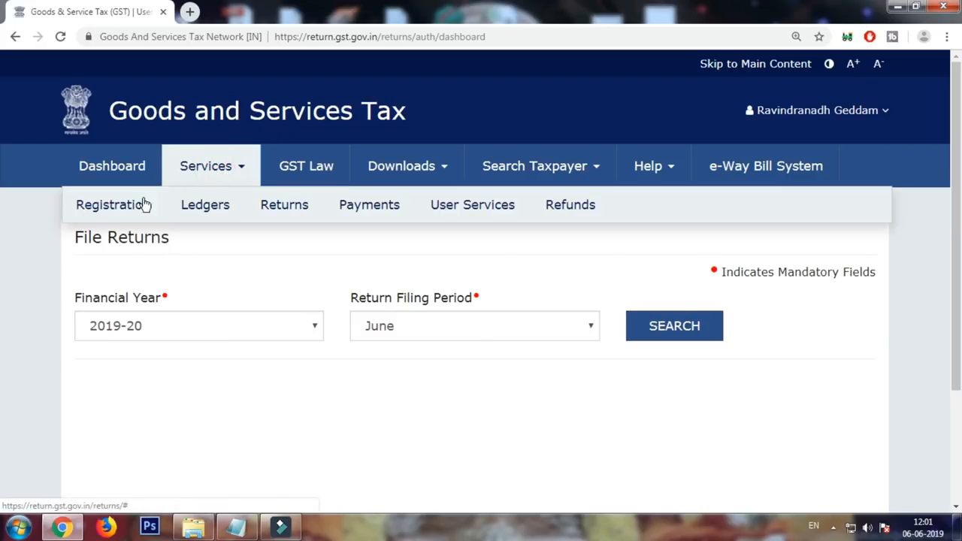
pyautogui.moveTo(138, 207)
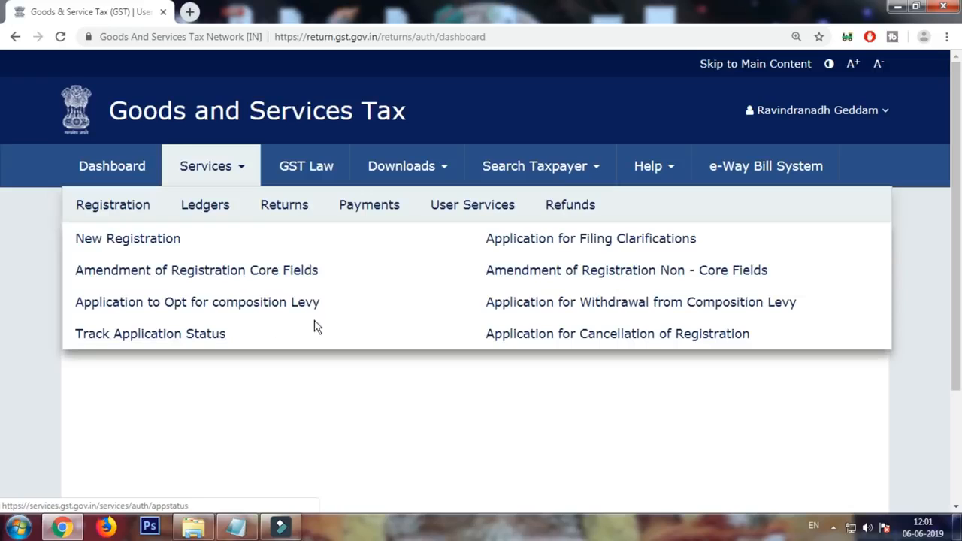
pyautogui.click(596, 334)
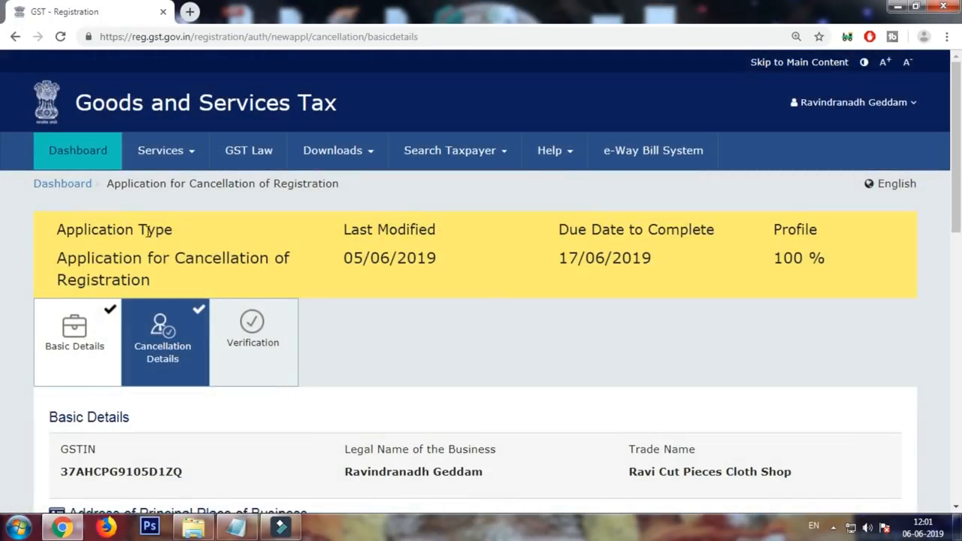
# Review the application's type, last modified date and due date to complete, dismissing the Windows color scheme prompt.
pyautogui.scroll(-3, 381, 344)
pyautogui.scroll(3, 366, 407)
pyautogui.moveTo(58, 256); pyautogui.dragTo(159, 290)
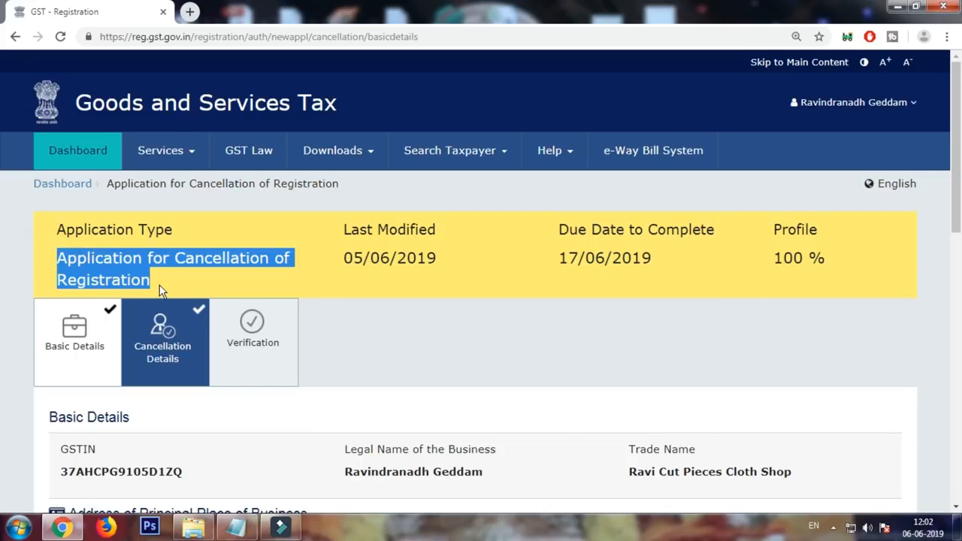
pyautogui.click(250, 269)
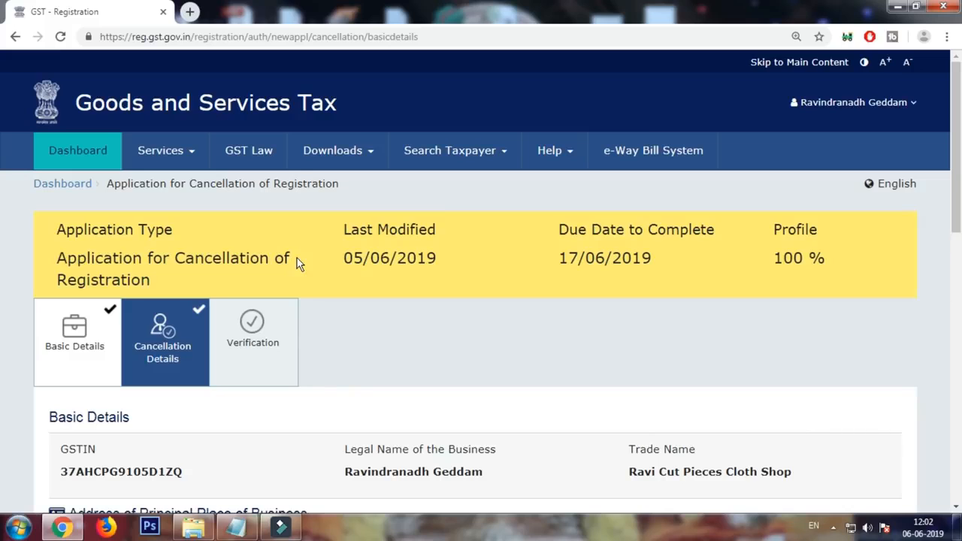
pyautogui.moveTo(344, 258); pyautogui.dragTo(444, 259)
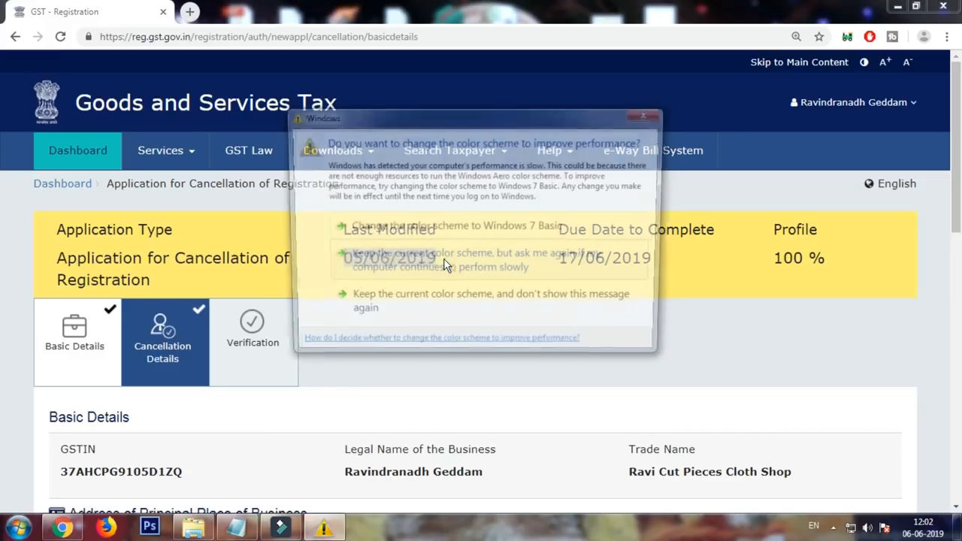
pyautogui.click(662, 107)
pyautogui.moveTo(557, 258); pyautogui.dragTo(666, 260)
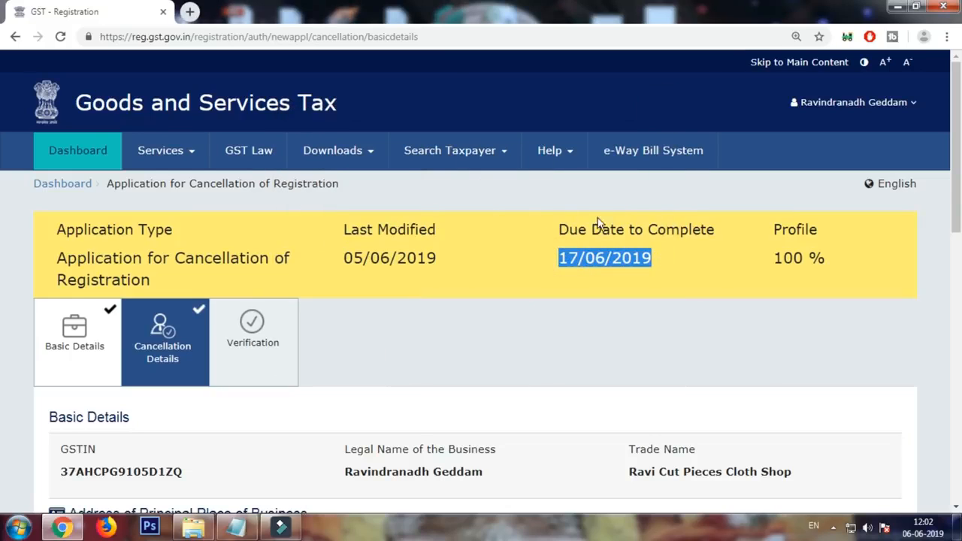
pyautogui.click(540, 265)
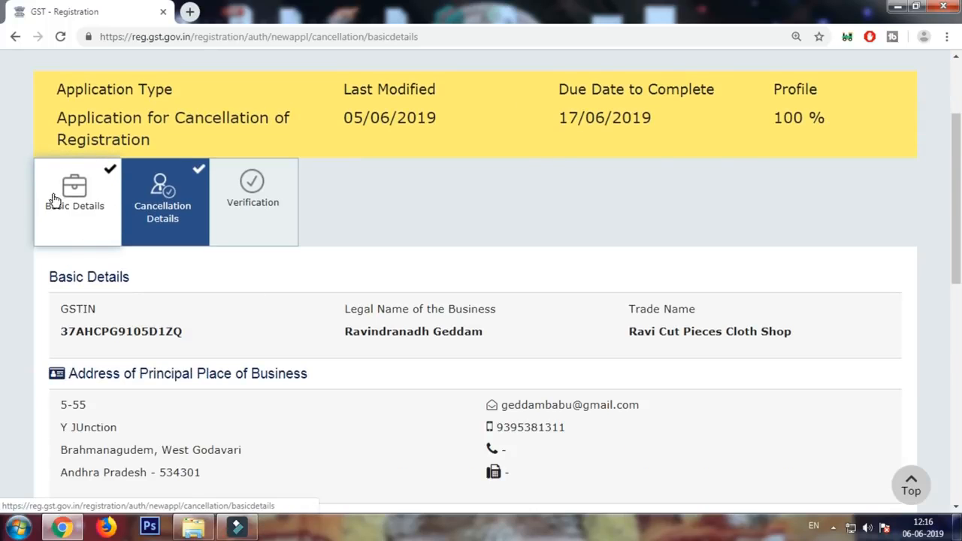
# Examine the Basic Details: GSTIN, legal name, trade name and address of the principal place of business.
pyautogui.moveTo(50, 277); pyautogui.dragTo(133, 277)
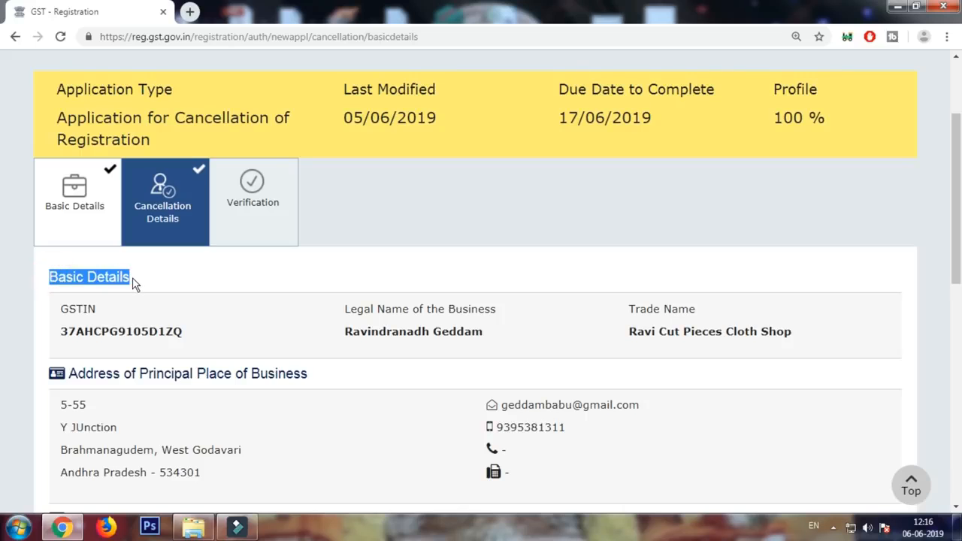
pyautogui.scroll(-2, 142, 267)
pyautogui.moveTo(59, 211); pyautogui.dragTo(176, 219)
pyautogui.moveTo(333, 214); pyautogui.dragTo(485, 218)
pyautogui.moveTo(618, 215); pyautogui.dragTo(793, 218)
pyautogui.scroll(-2, 347, 256)
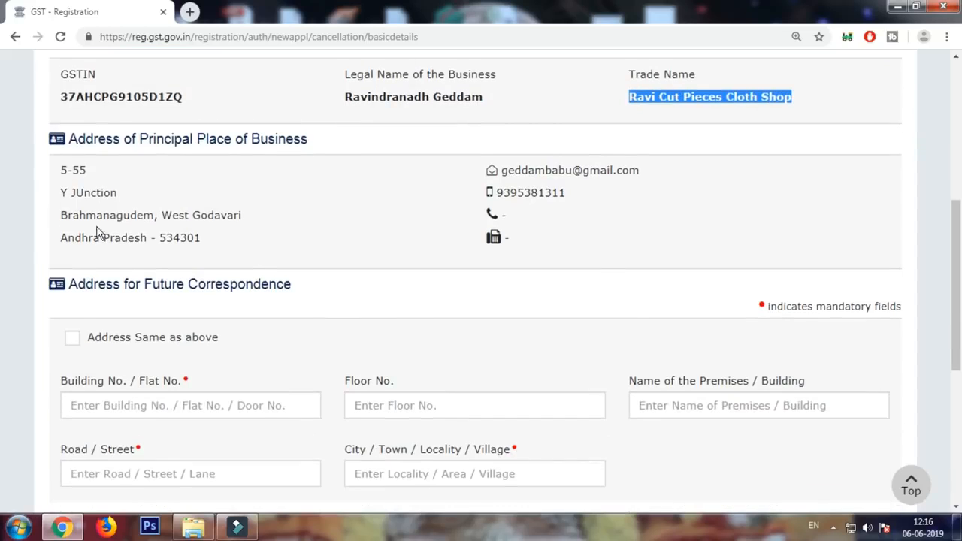
pyautogui.moveTo(67, 139); pyautogui.dragTo(316, 149)
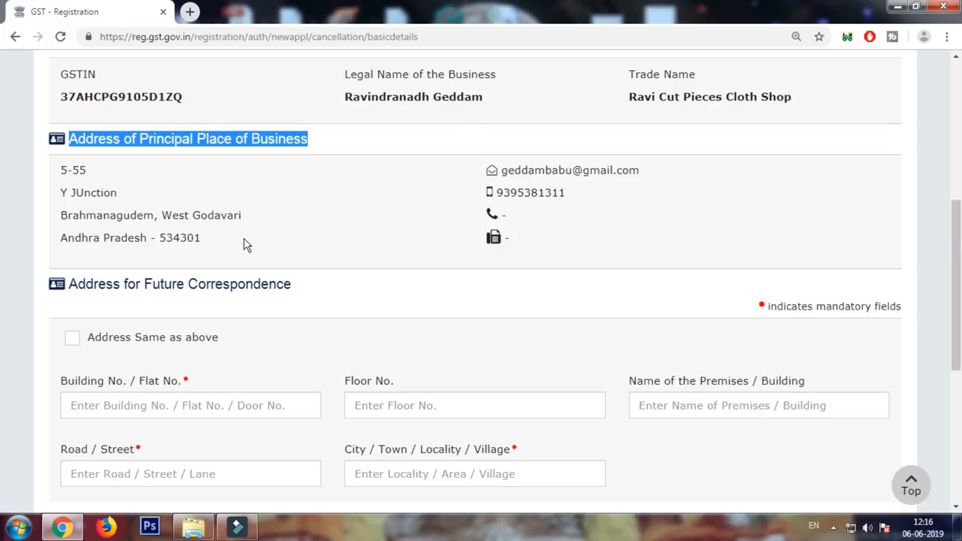
pyautogui.scroll(-2, 245, 245)
# Set the address for future correspondence to "Address Same as above", then save the basic details and continue.
pyautogui.moveTo(68, 166); pyautogui.dragTo(291, 169)
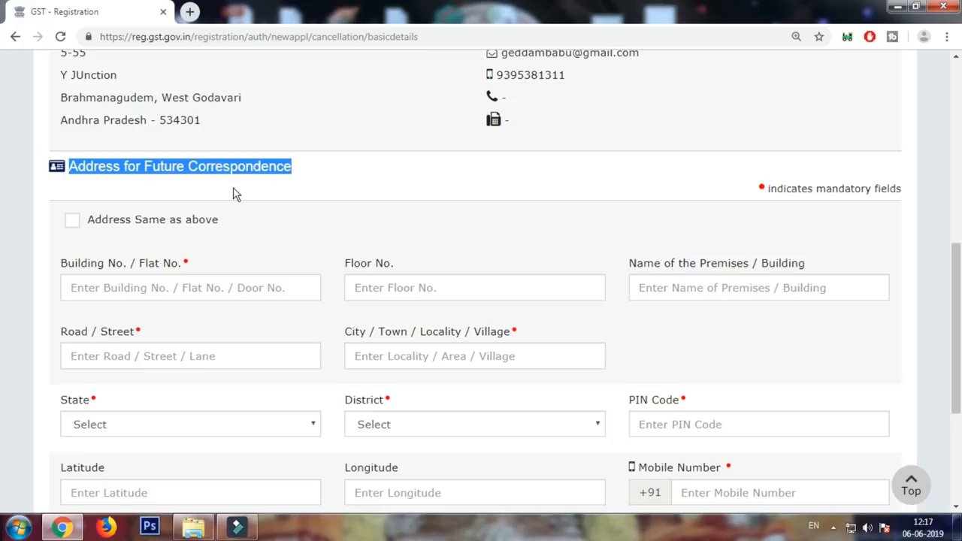
pyautogui.scroll(-2, 234, 194)
pyautogui.scroll(2, 234, 194)
pyautogui.scroll(-2, 191, 402)
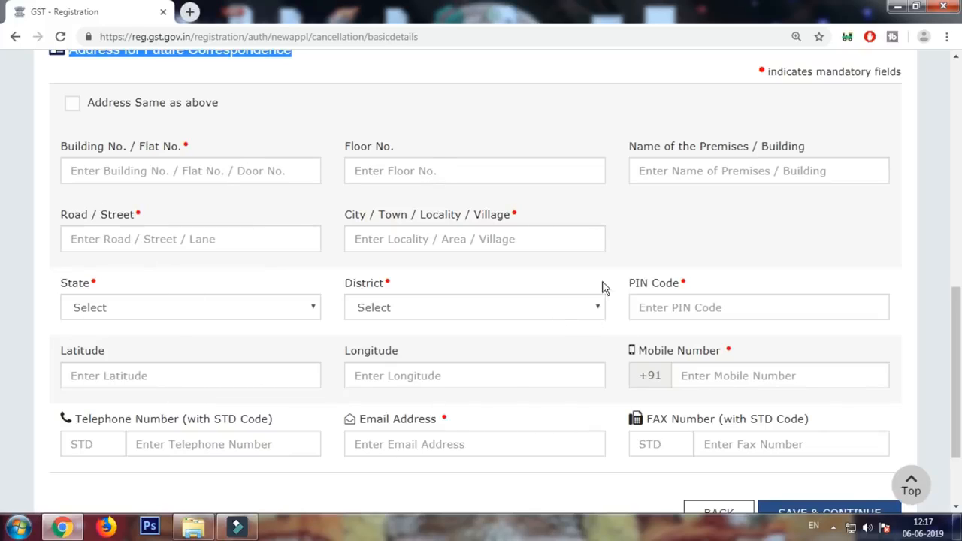
pyautogui.click(71, 104)
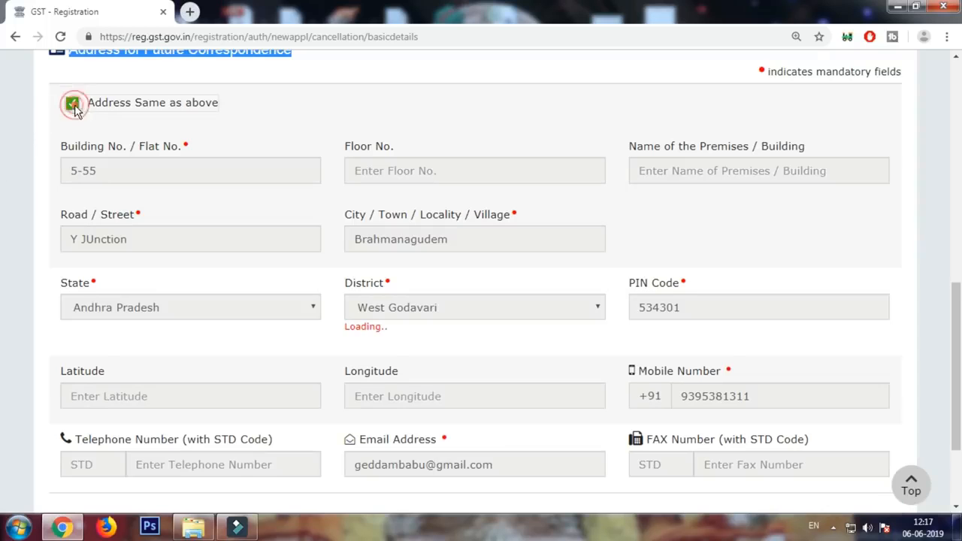
pyautogui.scroll(2, 118, 203)
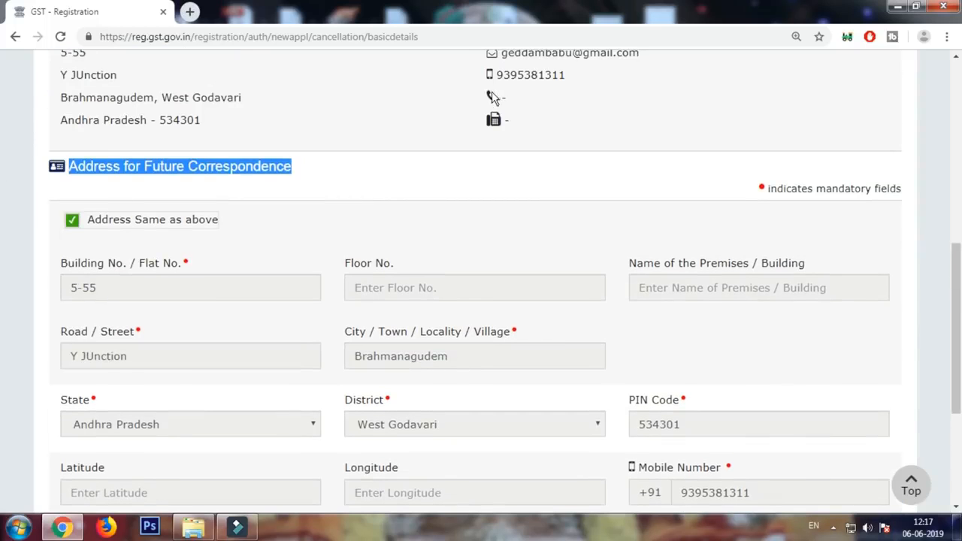
pyautogui.scroll(1, 209, 136)
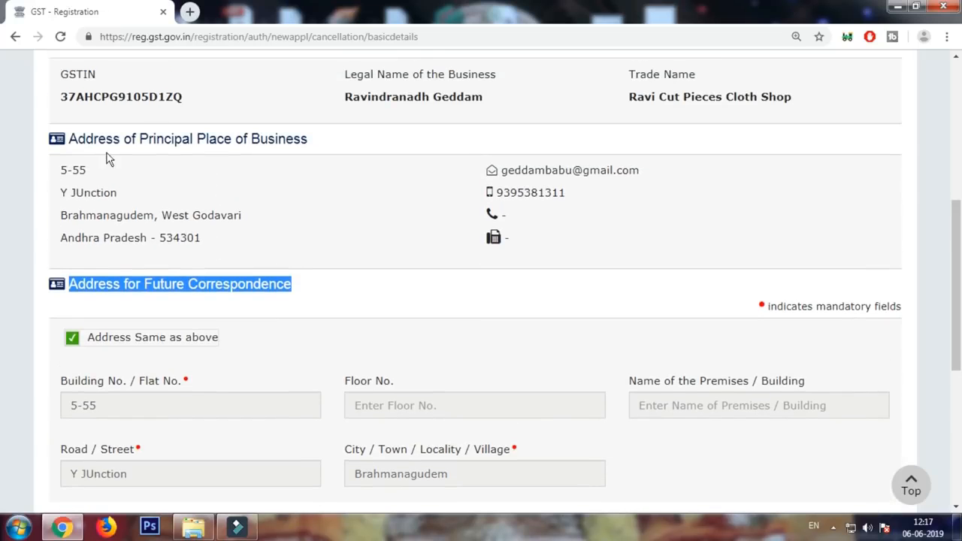
pyautogui.scroll(-1, 384, 241)
pyautogui.scroll(-2, 385, 245)
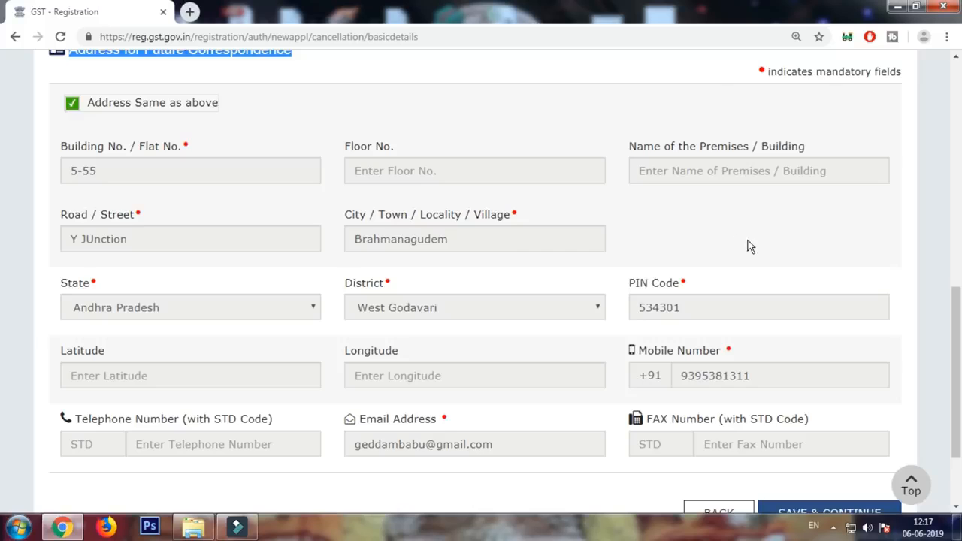
pyautogui.scroll(-2, 677, 295)
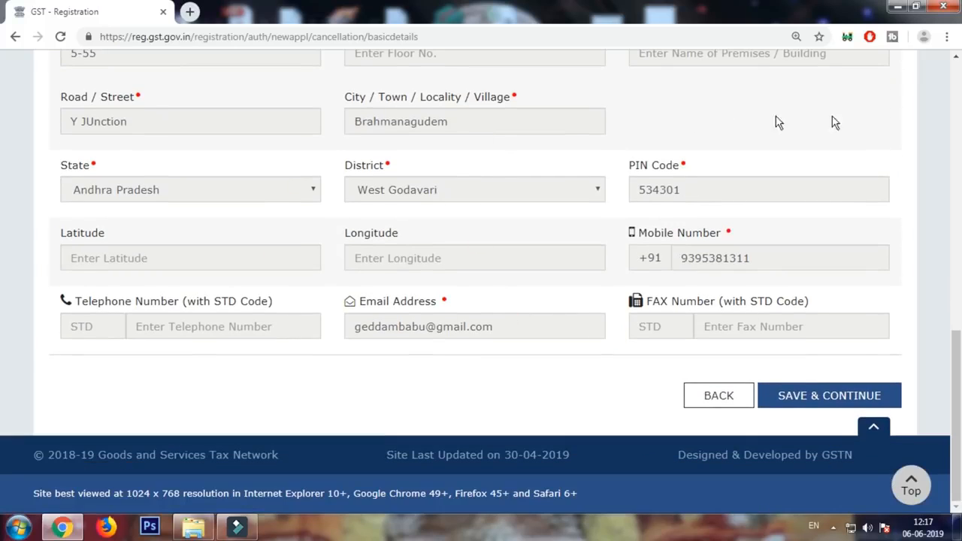
pyautogui.click(820, 398)
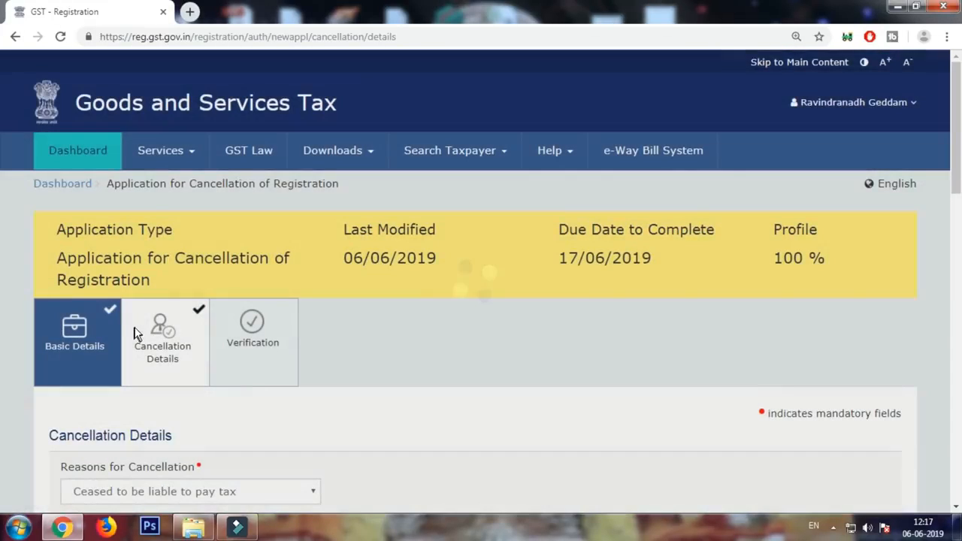
# Choose "Ceased to be liable to pay tax" as the reason for cancellation and dismiss the Windows color scheme prompt.
pyautogui.scroll(-3, 144, 306)
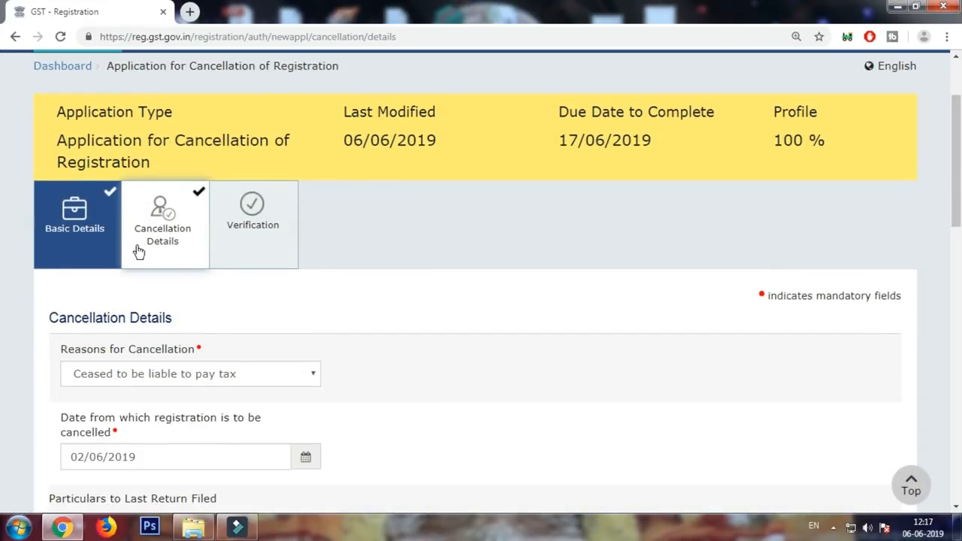
pyautogui.scroll(-3, 158, 222)
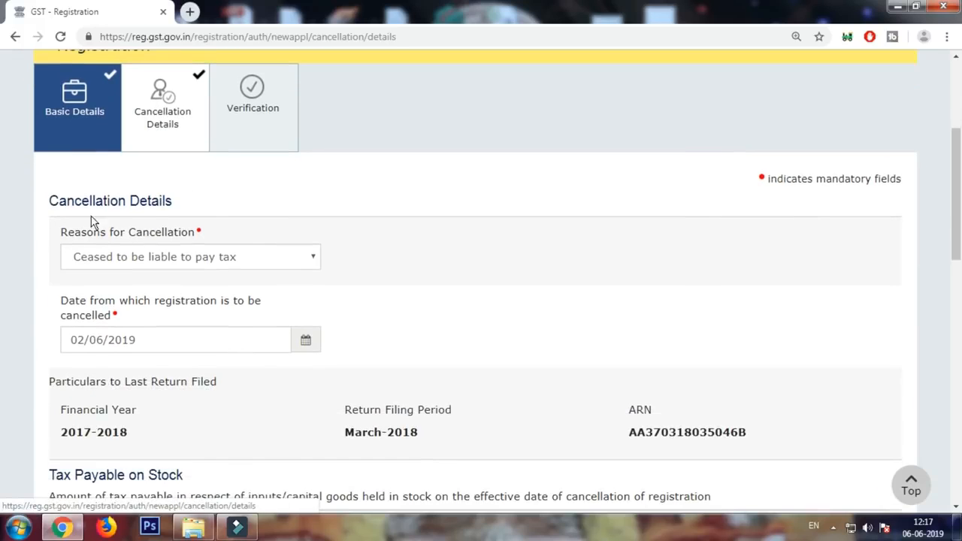
pyautogui.moveTo(43, 201); pyautogui.dragTo(173, 215)
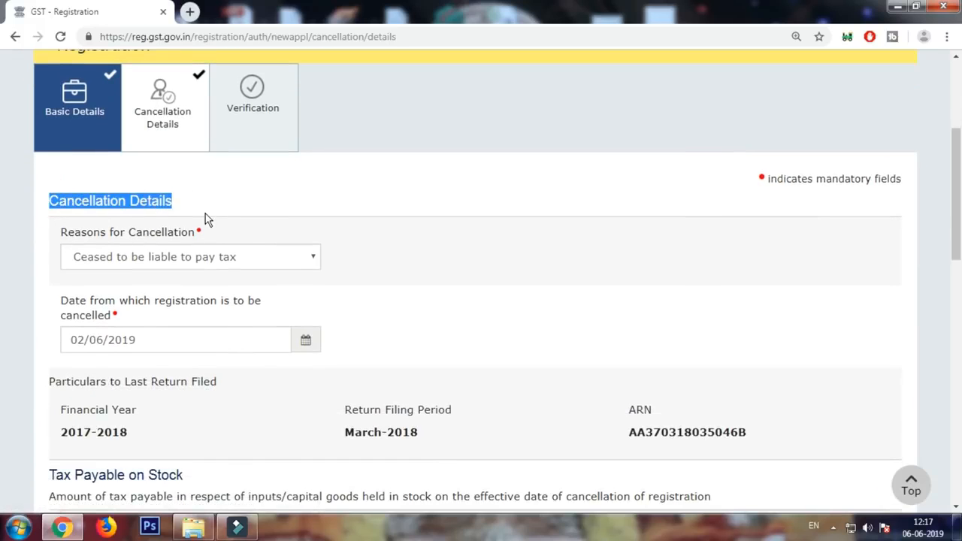
pyautogui.moveTo(53, 236); pyautogui.dragTo(194, 238)
pyautogui.scroll(-3, 231, 212)
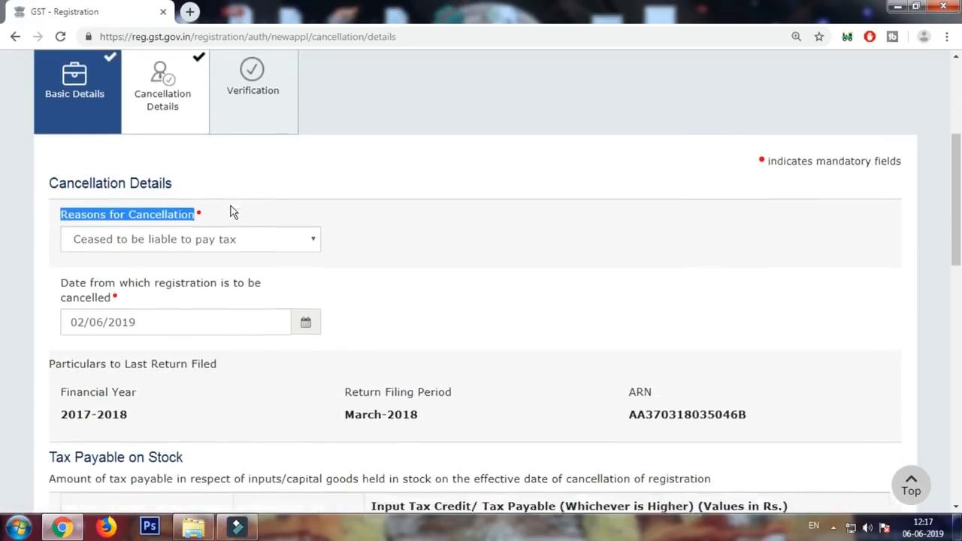
pyautogui.scroll(3, 231, 212)
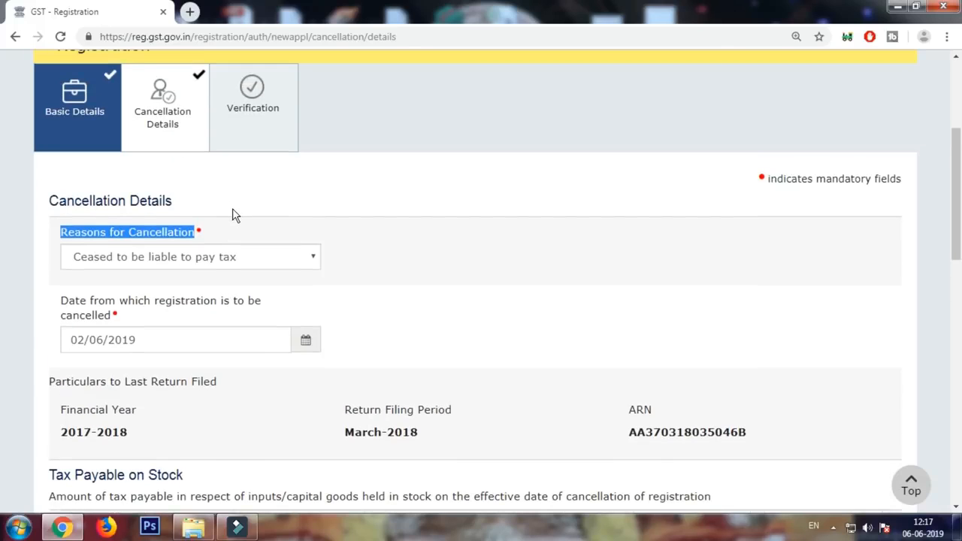
pyautogui.click(244, 255)
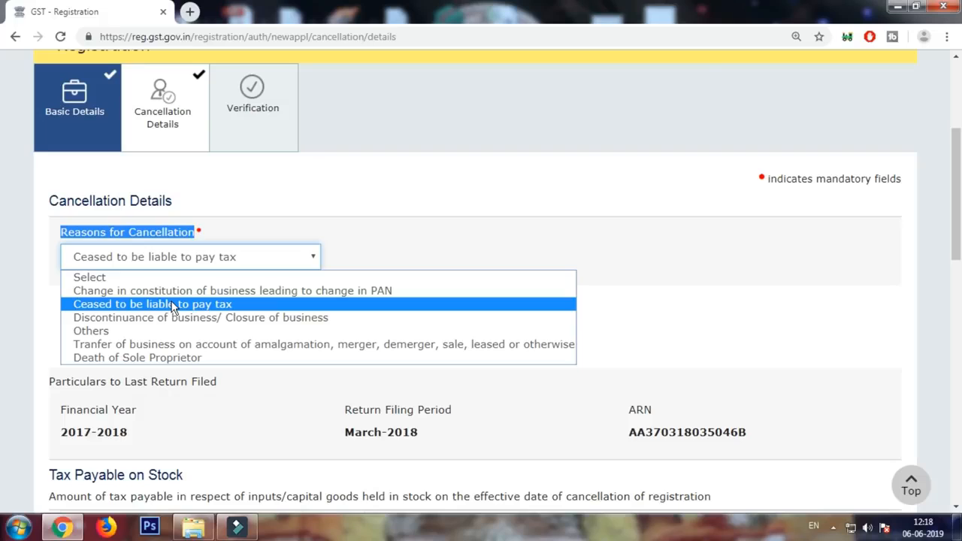
pyautogui.click(227, 309)
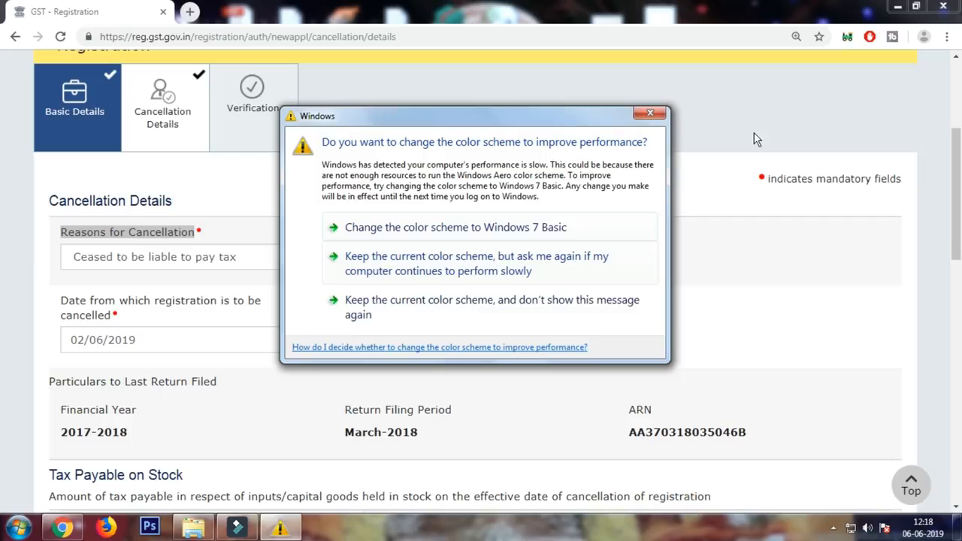
pyautogui.click(650, 114)
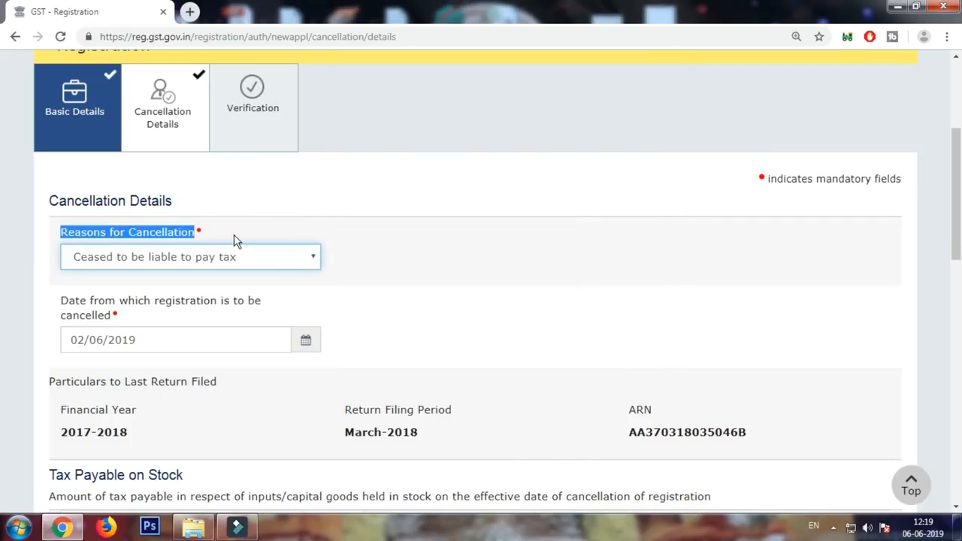
# Change the reason for cancellation to "Others" and activate the field for specifying it.
pyautogui.click(226, 257)
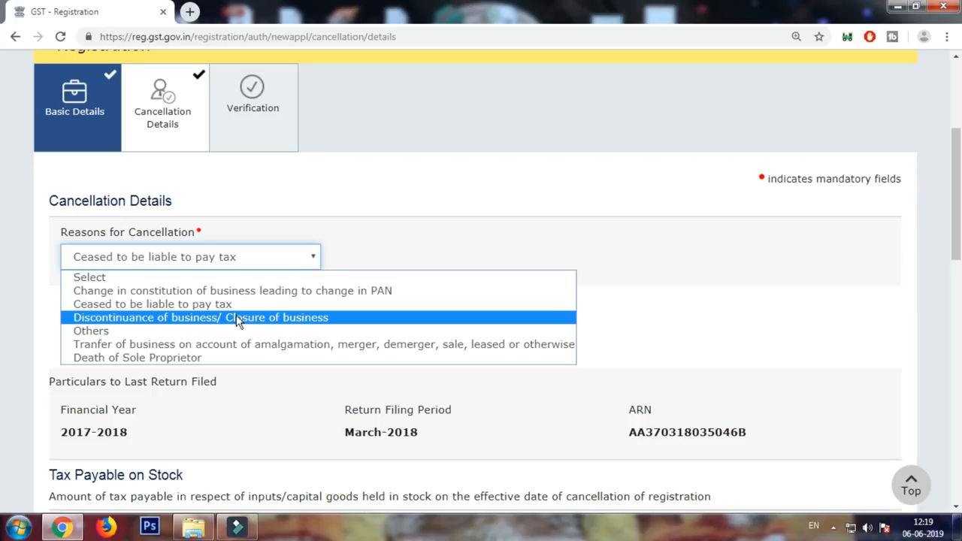
pyautogui.click(131, 330)
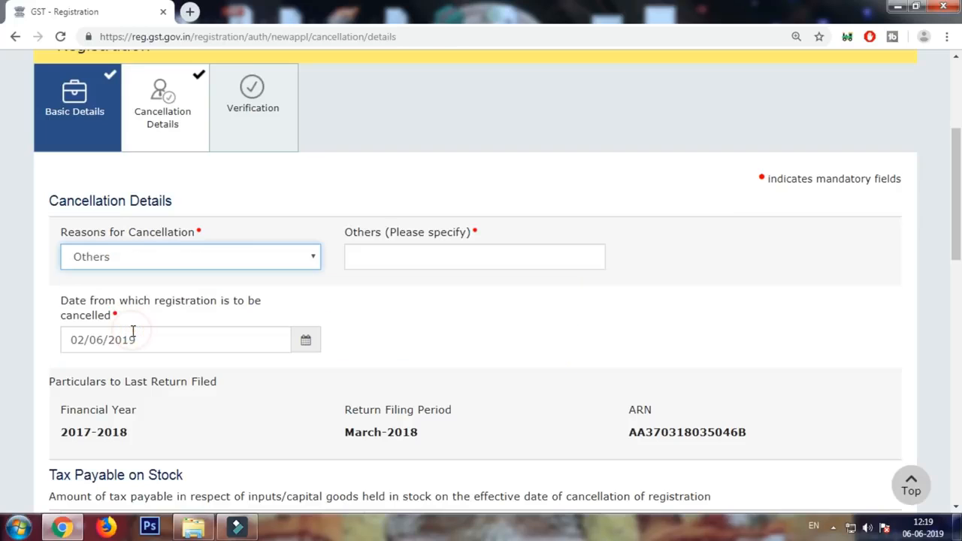
pyautogui.click(360, 257)
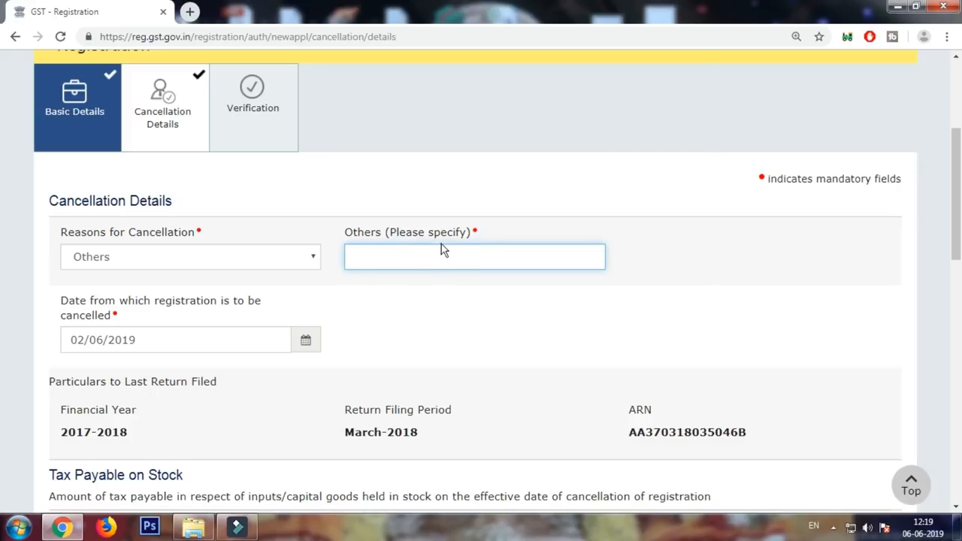
pyautogui.click(419, 257)
# Change the reason for cancellation to transfer of business by amalgamation, merger, demerger, sale or lease, and activate the transferee entity's GSTIN field.
pyautogui.click(285, 263)
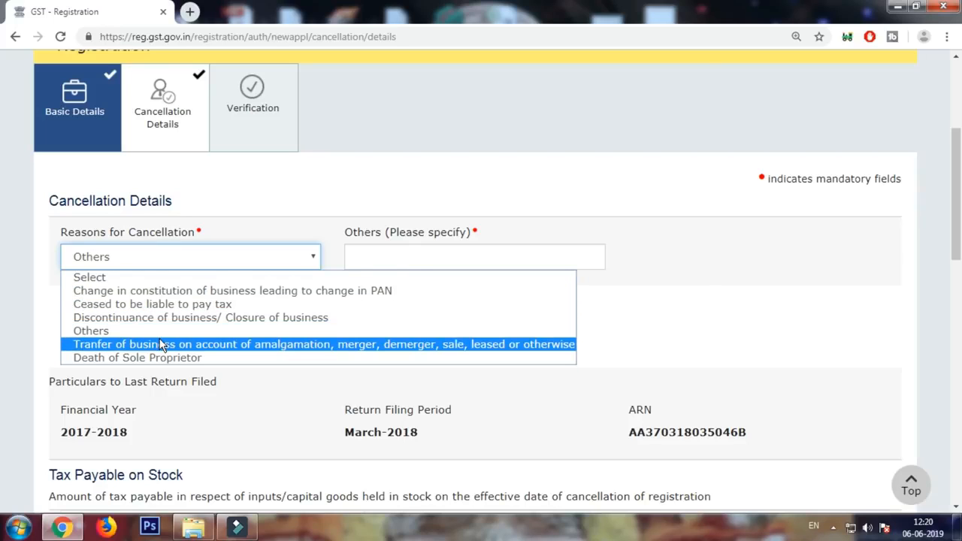
pyautogui.click(216, 343)
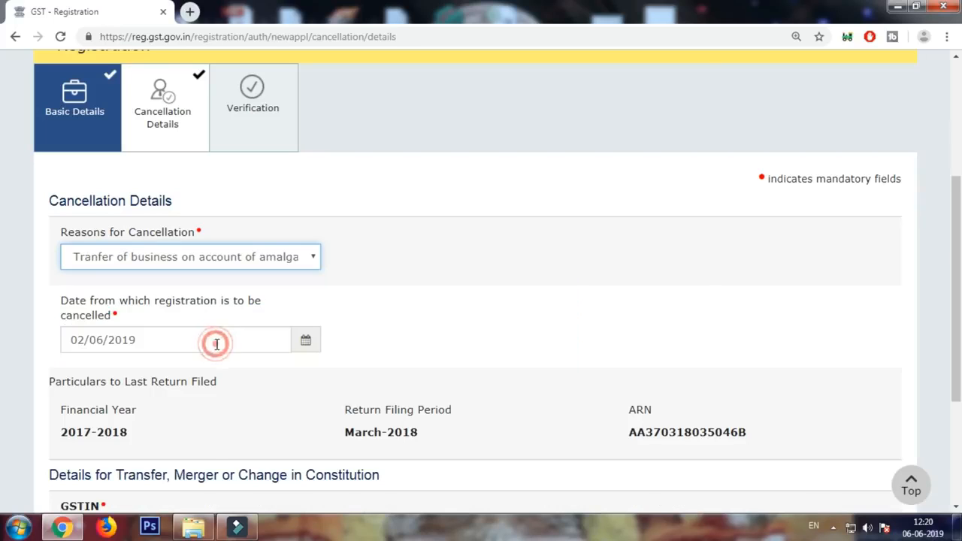
pyautogui.scroll(-3, 218, 340)
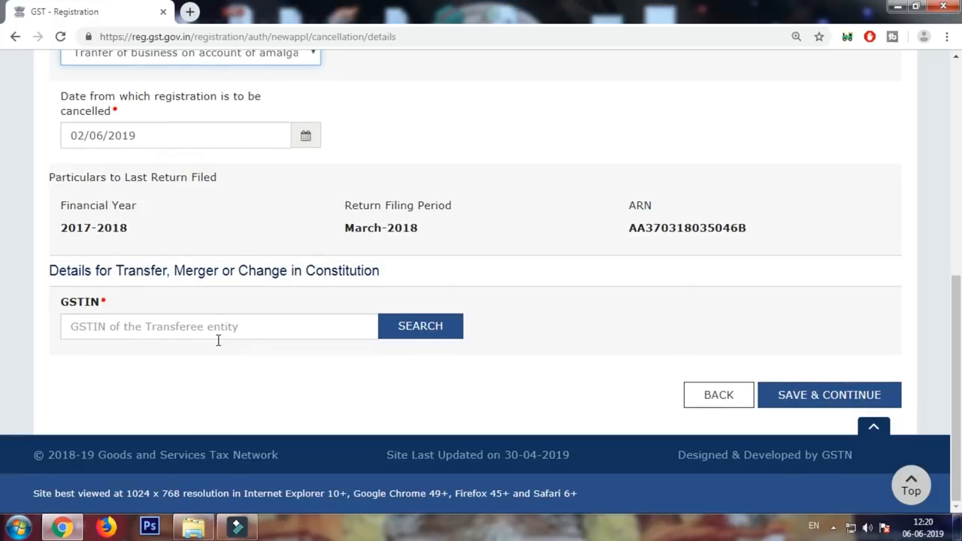
pyautogui.click(98, 326)
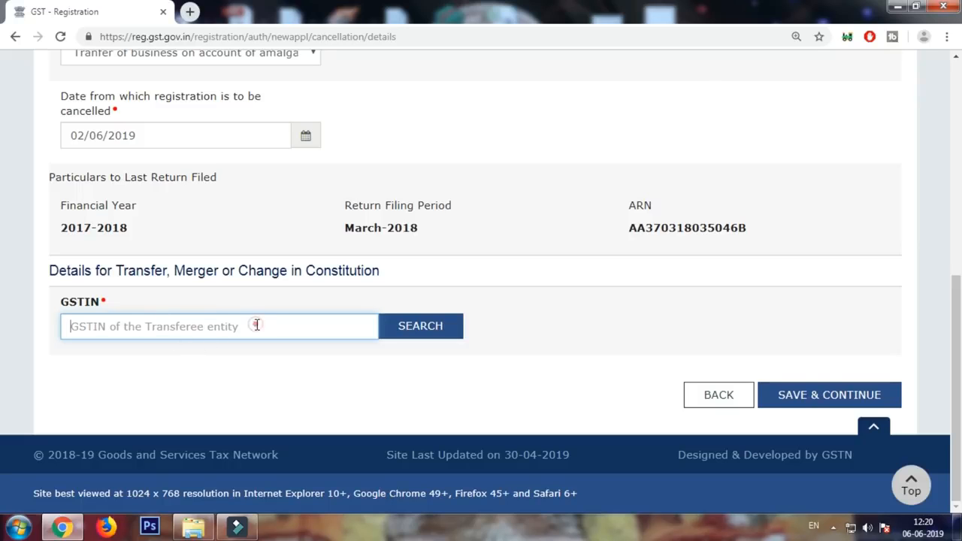
# Change the reason for cancellation to "Ceased to be liable to pay tax".
pyautogui.scroll(3, 252, 327)
pyautogui.scroll(1, 252, 326)
pyautogui.click(248, 288)
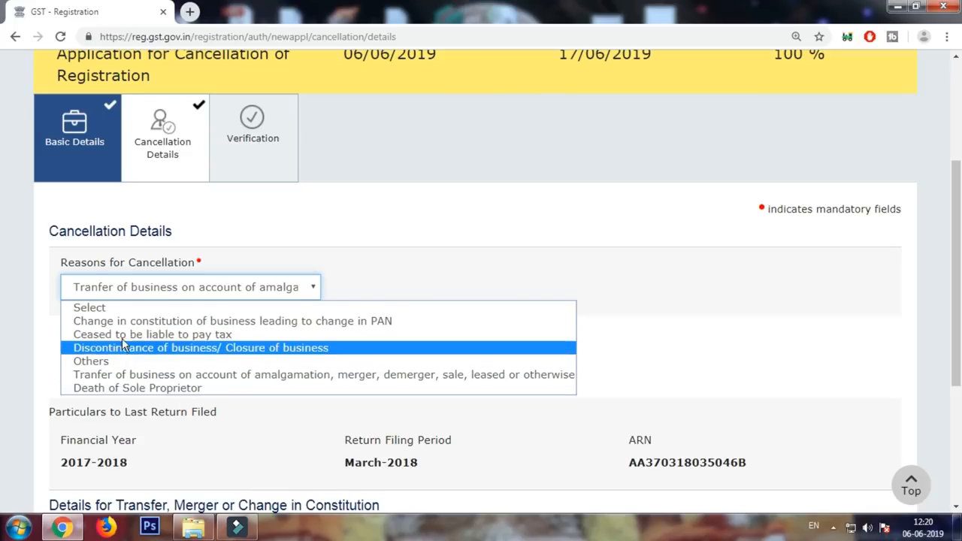
pyautogui.click(210, 332)
pyautogui.scroll(-2, 201, 293)
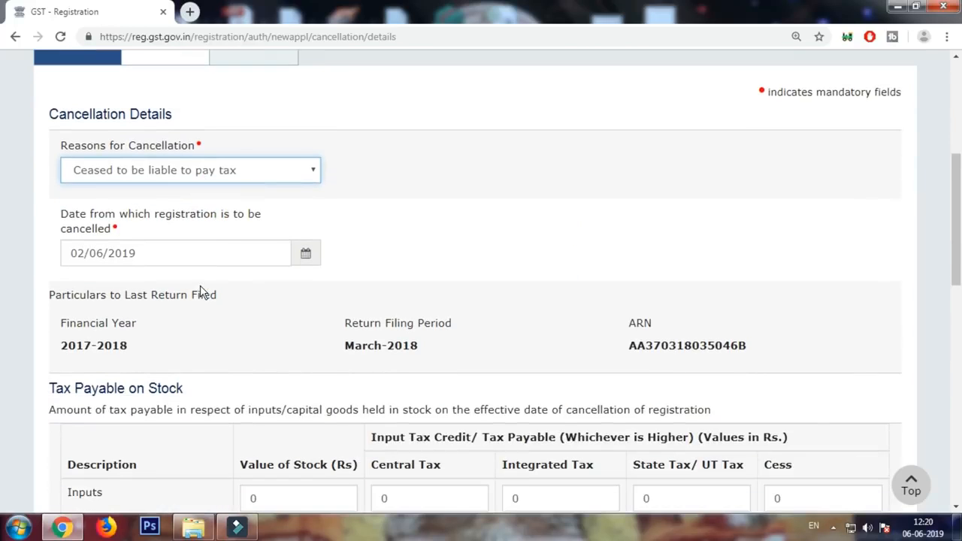
# Choose 2 June 2019 as the date from which the registration is cancelled.
pyautogui.moveTo(59, 212); pyautogui.dragTo(123, 235)
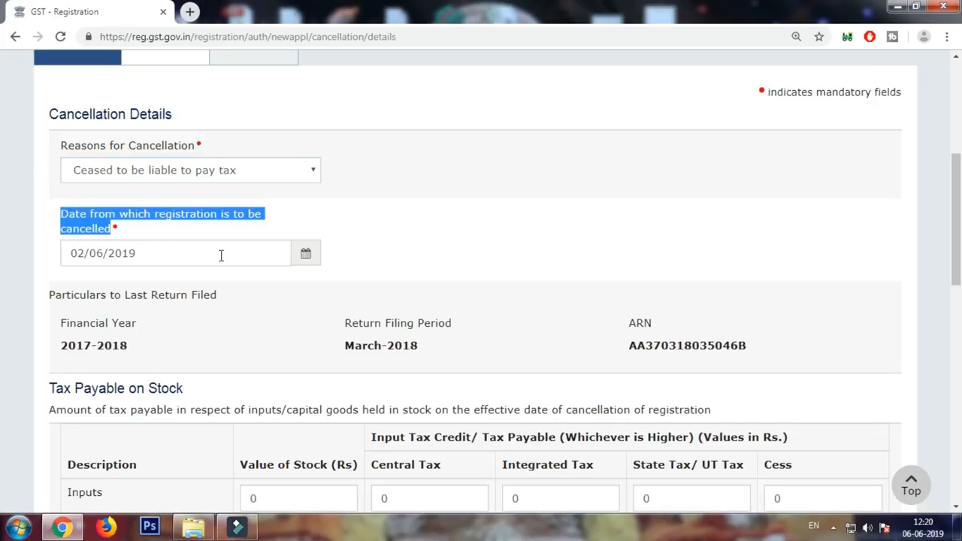
pyautogui.click(306, 253)
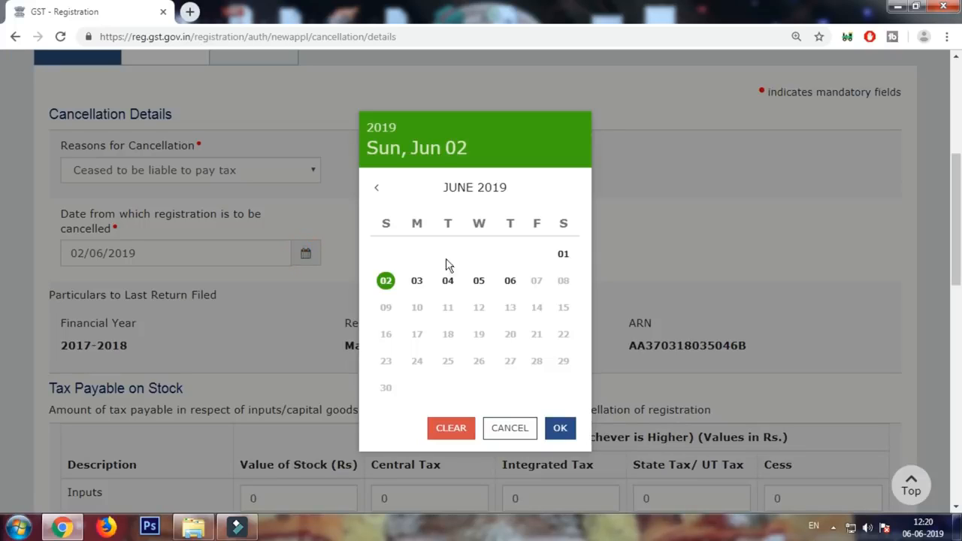
pyautogui.click(388, 282)
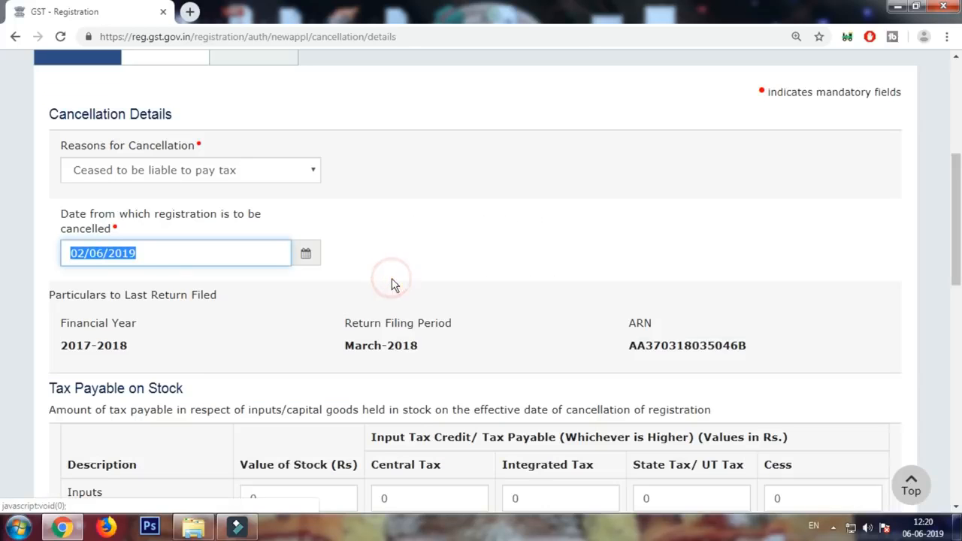
# Examine the particulars of the last return filed, covering the financial year, return filing period and ARN.
pyautogui.moveTo(49, 294); pyautogui.dragTo(226, 279)
pyautogui.scroll(-2, 225, 279)
pyautogui.click(199, 229)
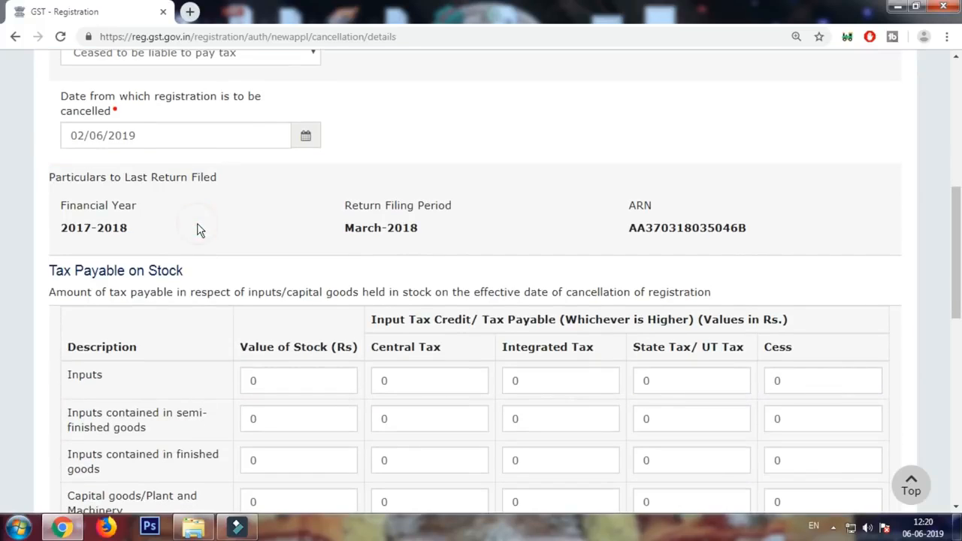
pyautogui.moveTo(70, 205); pyautogui.dragTo(117, 207)
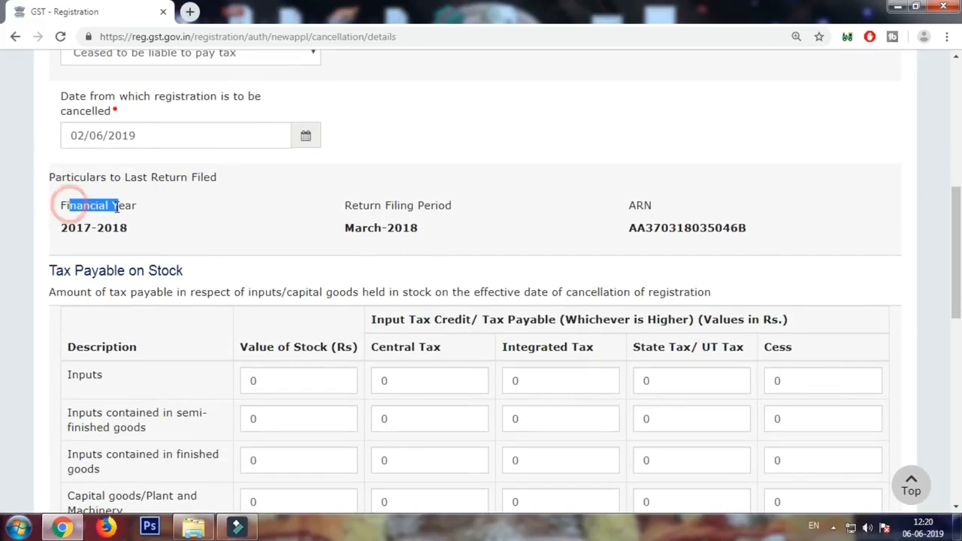
pyautogui.moveTo(344, 205); pyautogui.dragTo(471, 211)
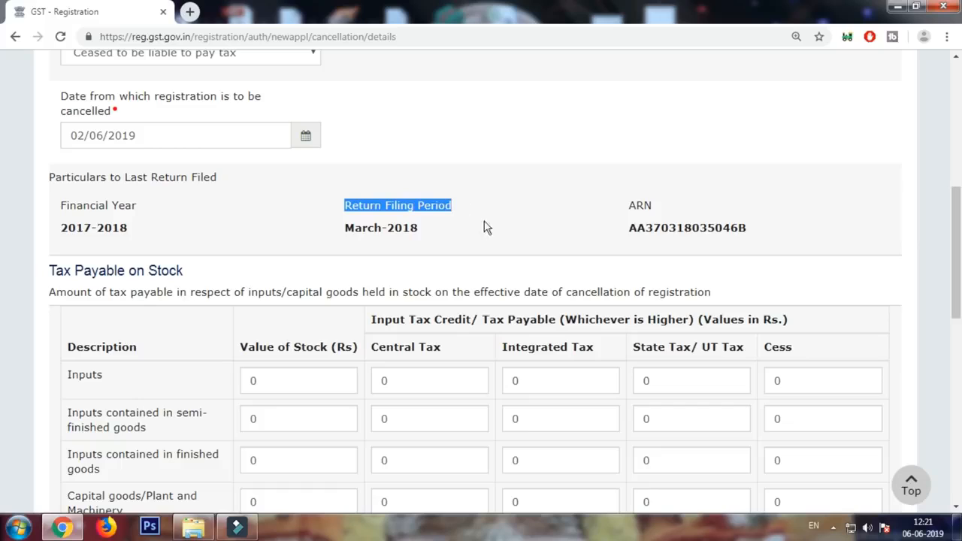
pyautogui.moveTo(628, 204); pyautogui.dragTo(665, 204)
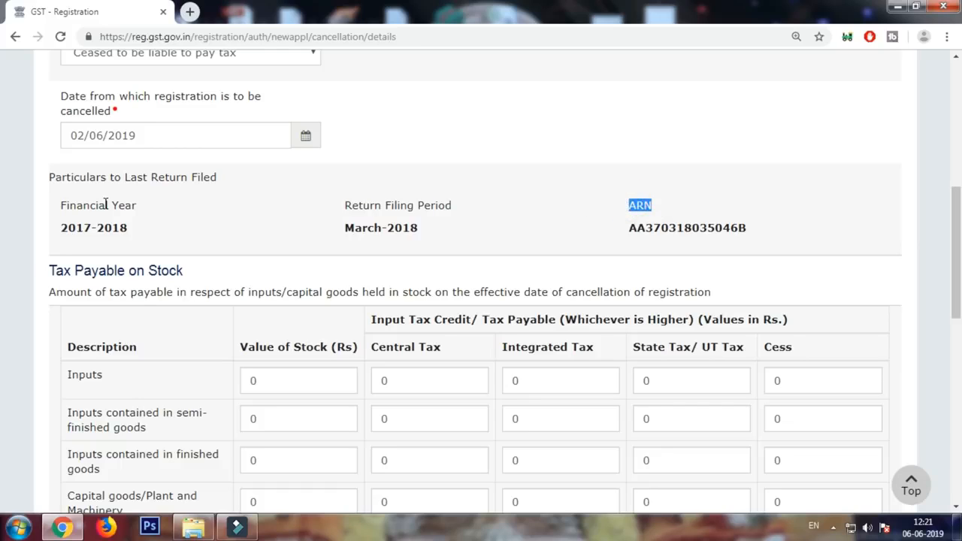
pyautogui.moveTo(58, 226); pyautogui.dragTo(129, 231)
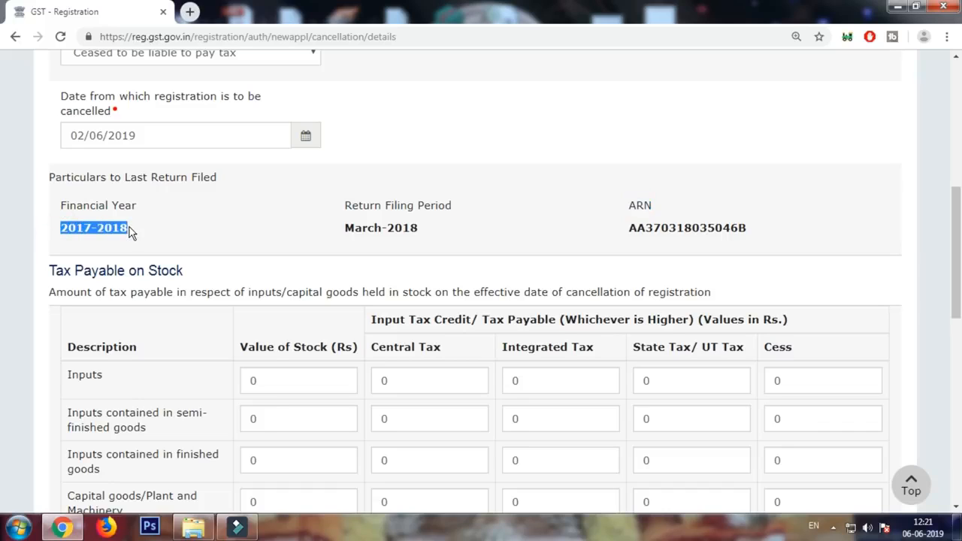
pyautogui.moveTo(340, 229); pyautogui.dragTo(421, 235)
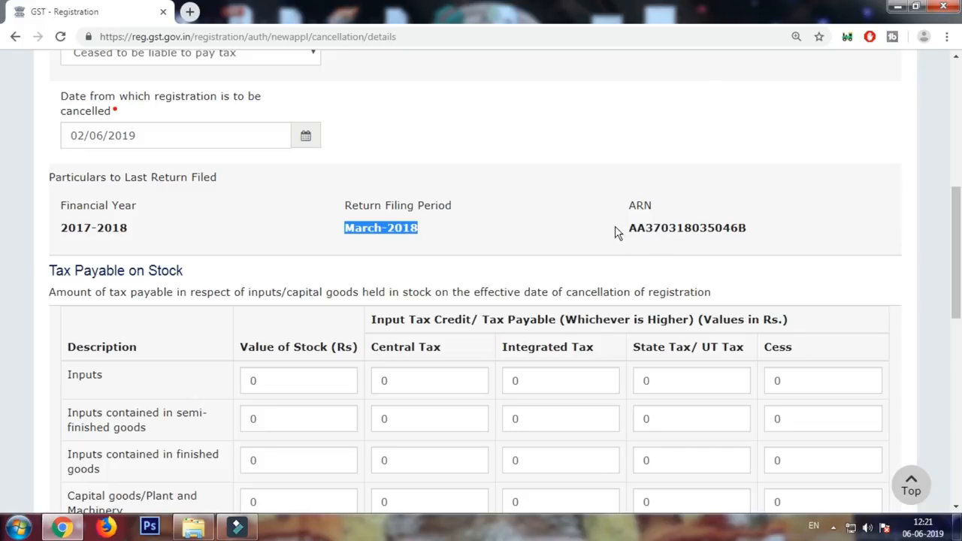
pyautogui.click(641, 114)
pyautogui.click(619, 221)
pyautogui.moveTo(619, 222); pyautogui.dragTo(723, 236)
pyautogui.click(421, 226)
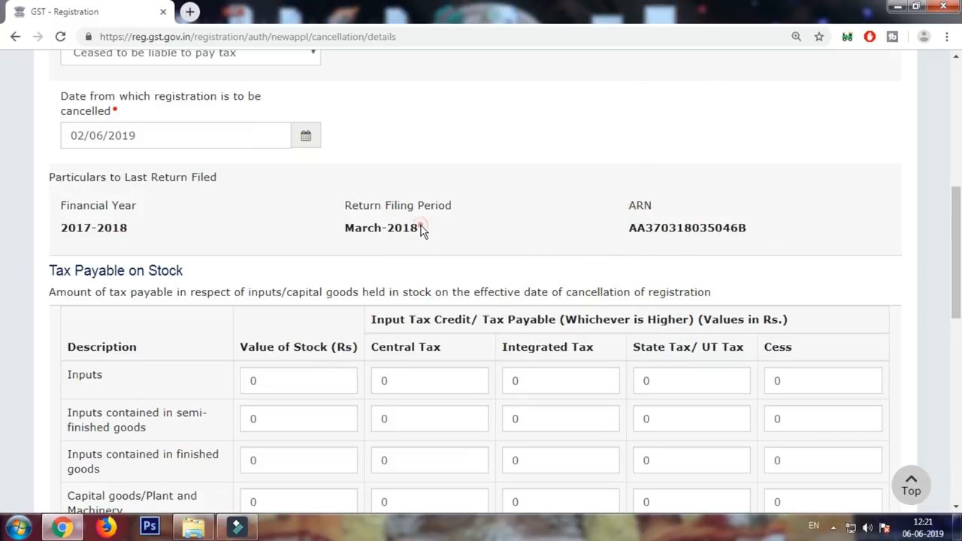
# Examine the Inputs row of the Tax Payable on Stock table, covering its stock value and each tax field.
pyautogui.scroll(-2, 45, 162)
pyautogui.moveTo(45, 161); pyautogui.dragTo(232, 160)
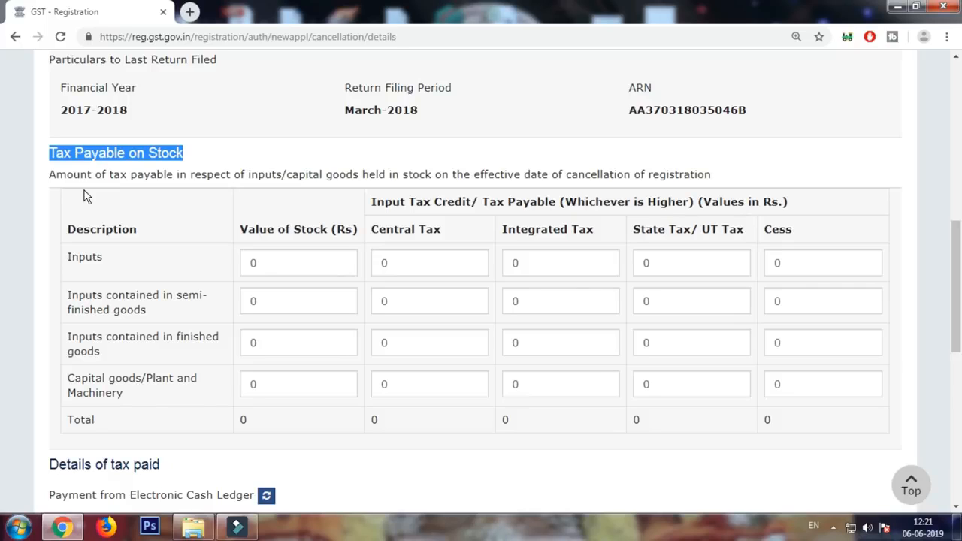
pyautogui.click(155, 220)
pyautogui.moveTo(75, 256); pyautogui.dragTo(150, 260)
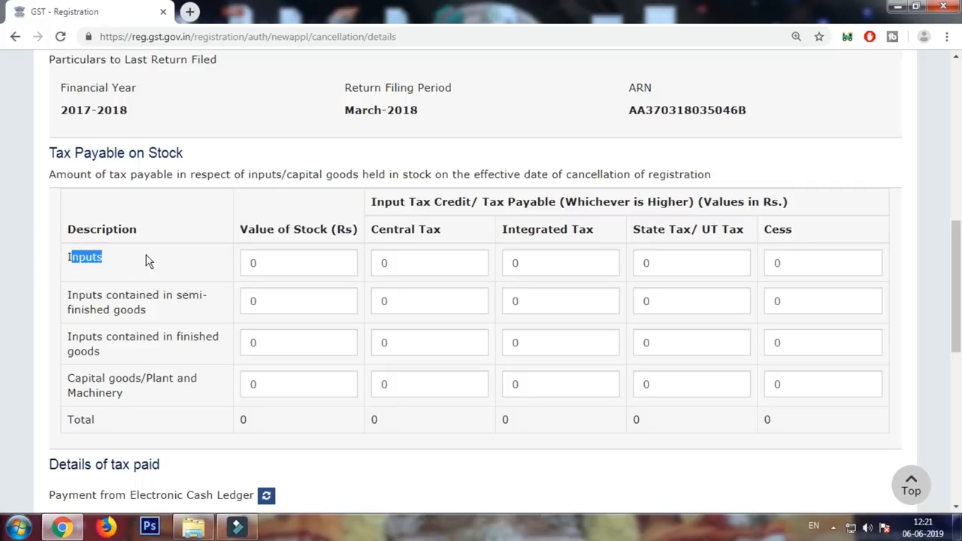
pyautogui.click(288, 263)
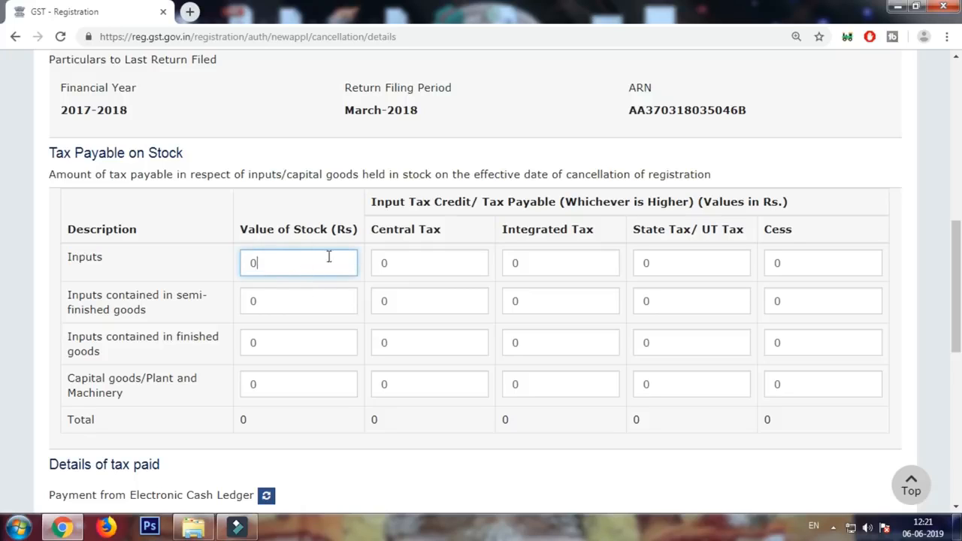
pyautogui.click(431, 263)
pyautogui.click(560, 262)
pyautogui.click(689, 261)
pyautogui.click(823, 258)
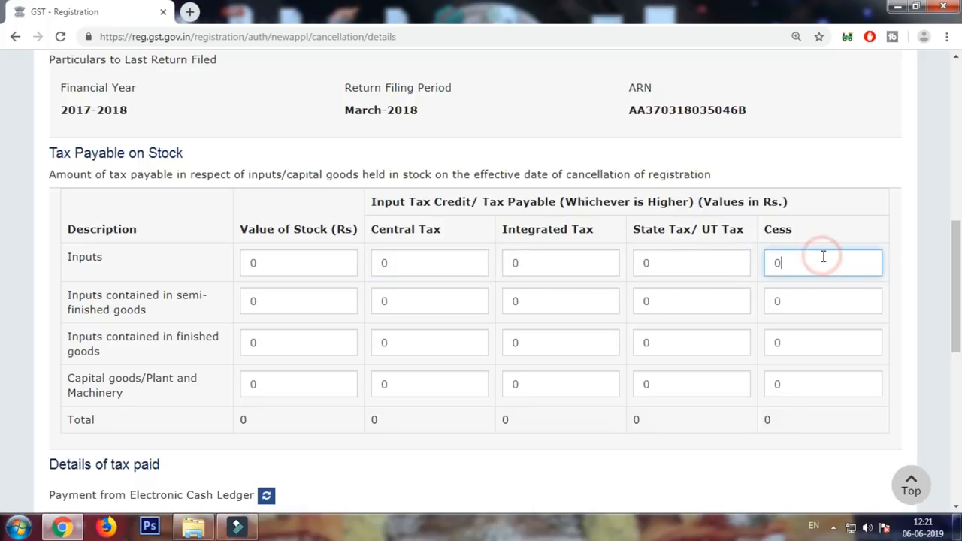
pyautogui.click(437, 265)
pyautogui.click(553, 259)
pyautogui.click(680, 262)
pyautogui.click(799, 262)
# Examine the stock table's rows for semi-finished goods, finished goods and capital goods, including their value and tax fields.
pyautogui.moveTo(74, 294); pyautogui.dragTo(143, 310)
pyautogui.moveTo(75, 330); pyautogui.dragTo(98, 346)
pyautogui.moveTo(75, 378); pyautogui.dragTo(126, 396)
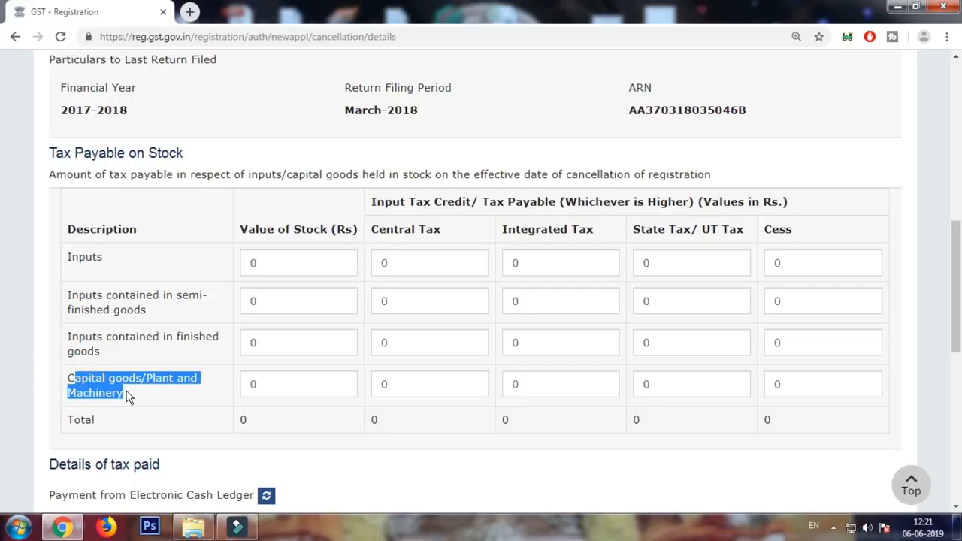
pyautogui.scroll(-2, 193, 301)
pyautogui.click(275, 185)
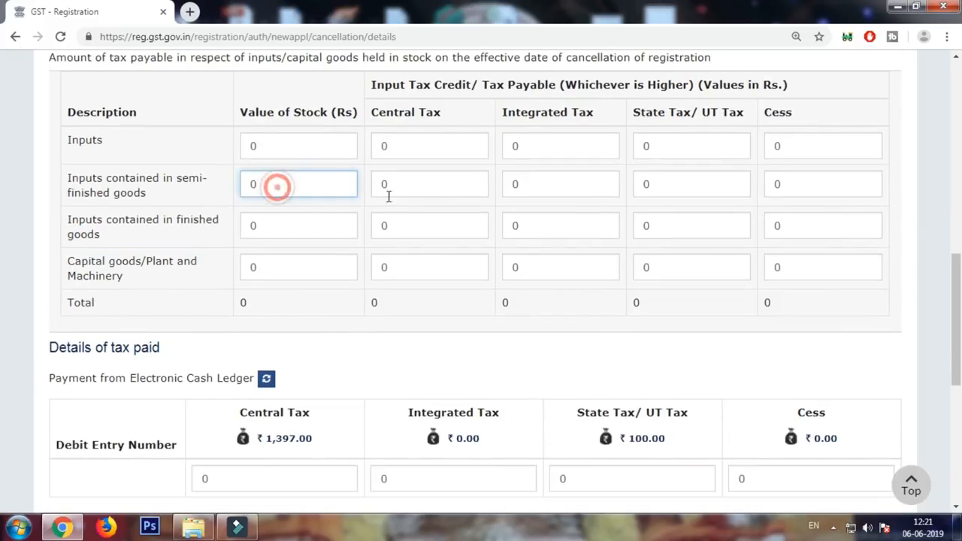
pyautogui.click(322, 225)
pyautogui.click(438, 227)
pyautogui.click(307, 267)
pyautogui.click(421, 268)
pyautogui.click(569, 265)
pyautogui.click(659, 269)
# Examine the details of tax paid, including the electronic cash ledger, electronic credit ledger and subtotal tables.
pyautogui.scroll(-2, 217, 241)
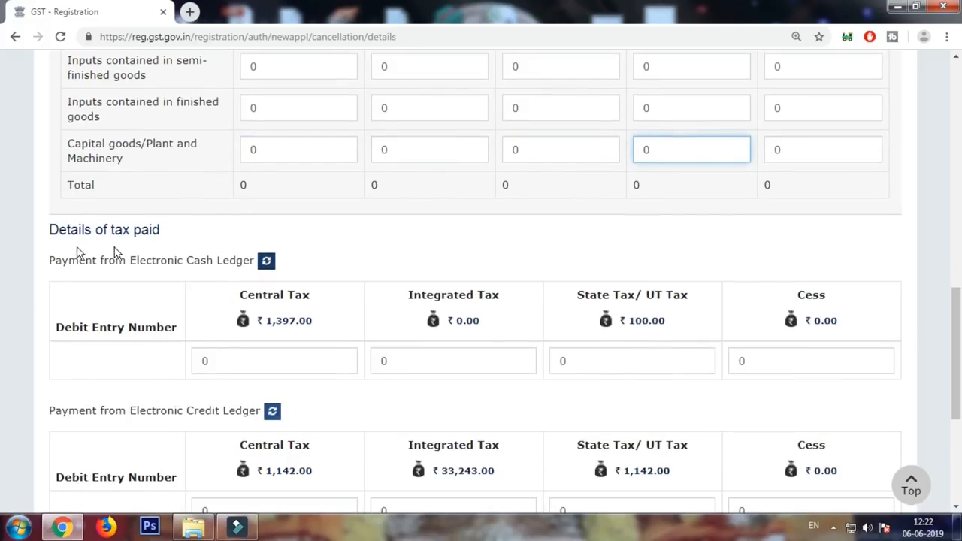
pyautogui.moveTo(47, 232); pyautogui.dragTo(170, 235)
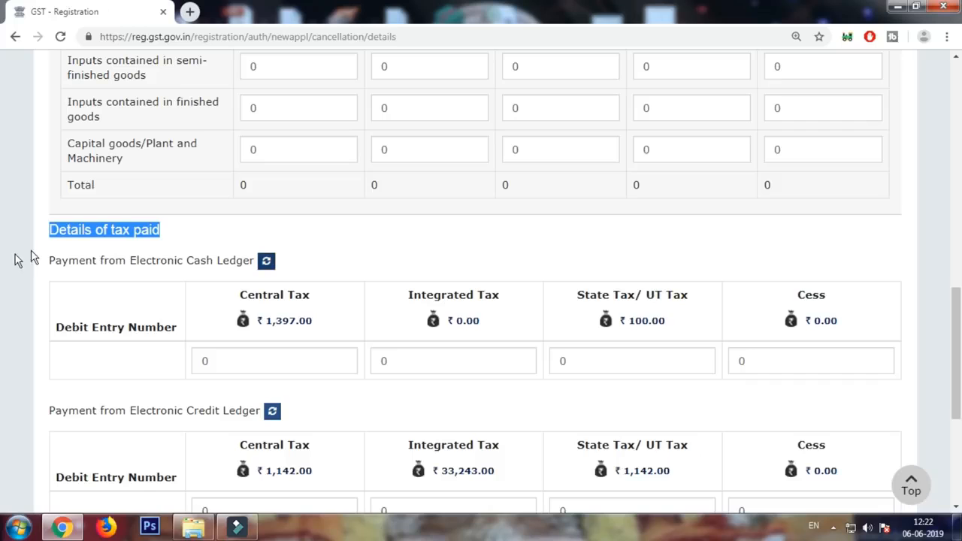
pyautogui.click(206, 310)
pyautogui.scroll(-2, 559, 326)
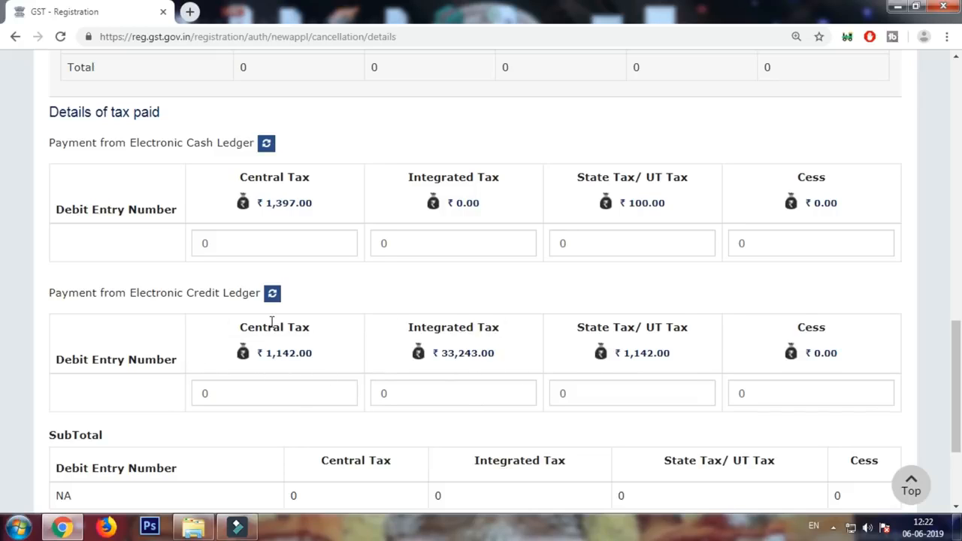
pyautogui.scroll(2, 290, 346)
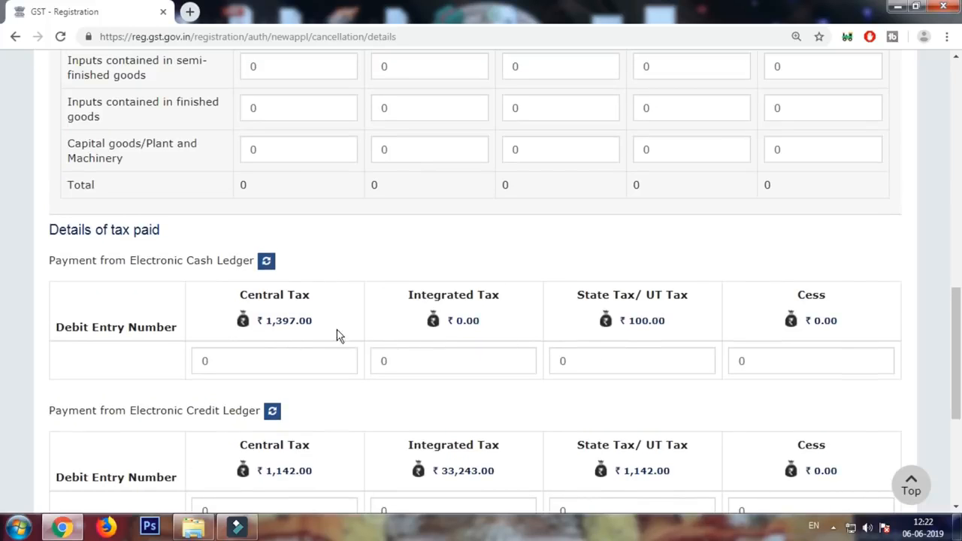
pyautogui.scroll(-5, 503, 319)
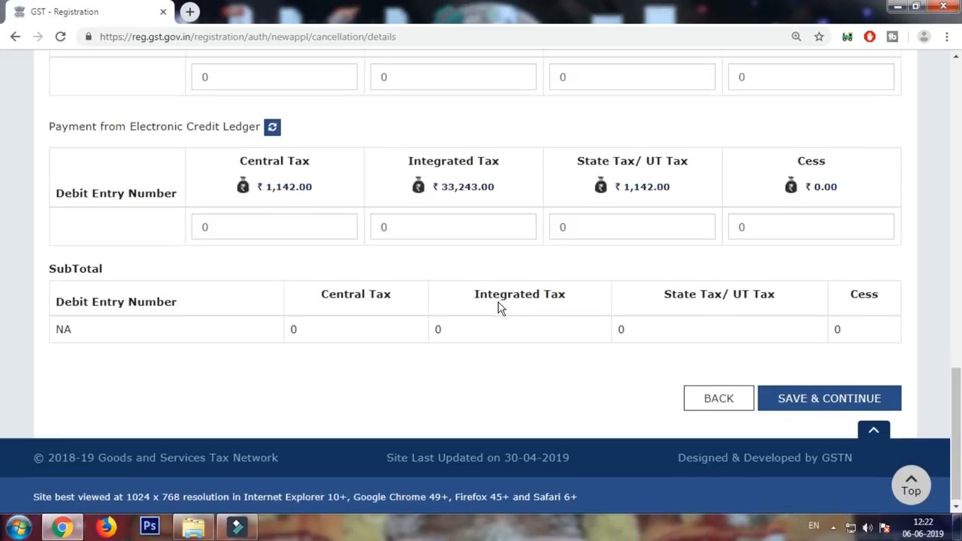
pyautogui.moveTo(65, 269); pyautogui.dragTo(113, 275)
pyautogui.click(332, 335)
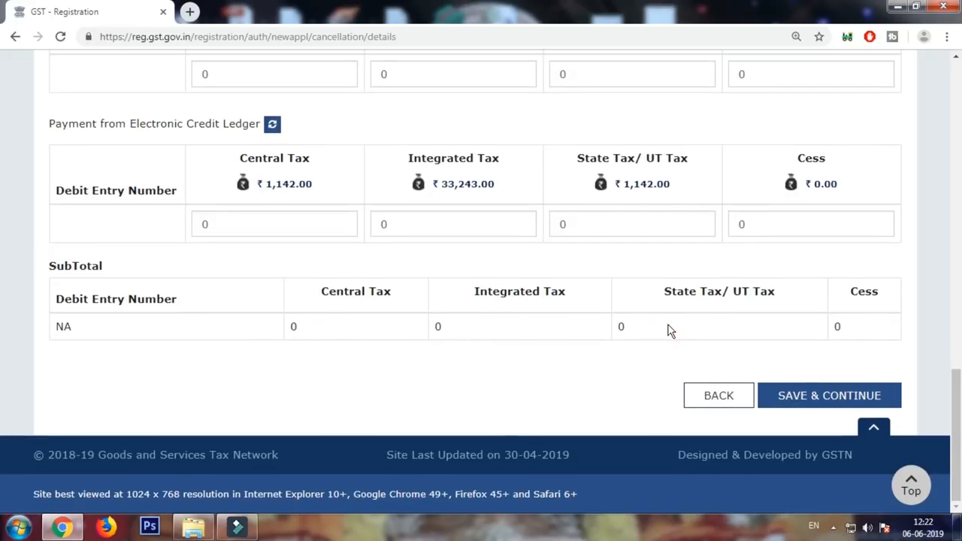
# Save the cancellation details and open the Verification section of the application.
pyautogui.click(809, 397)
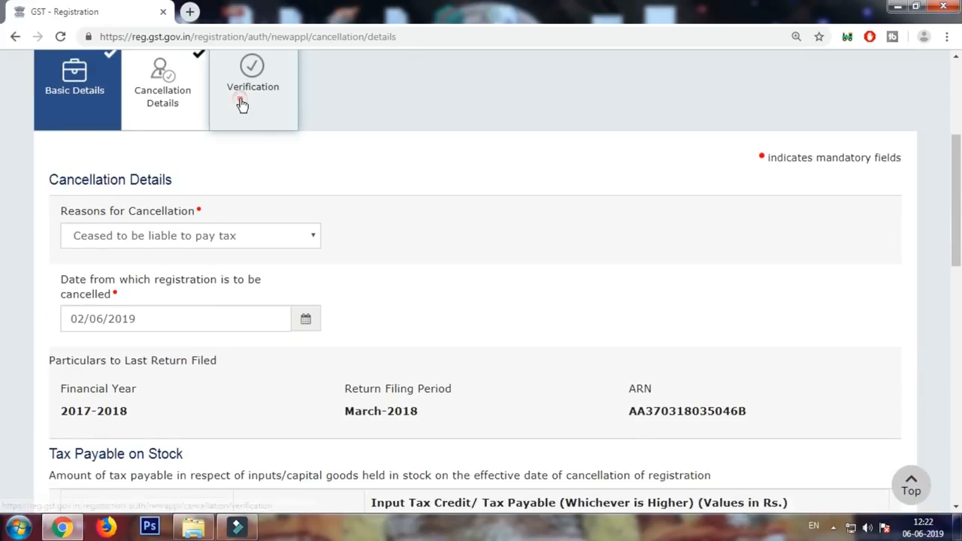
pyautogui.click(241, 99)
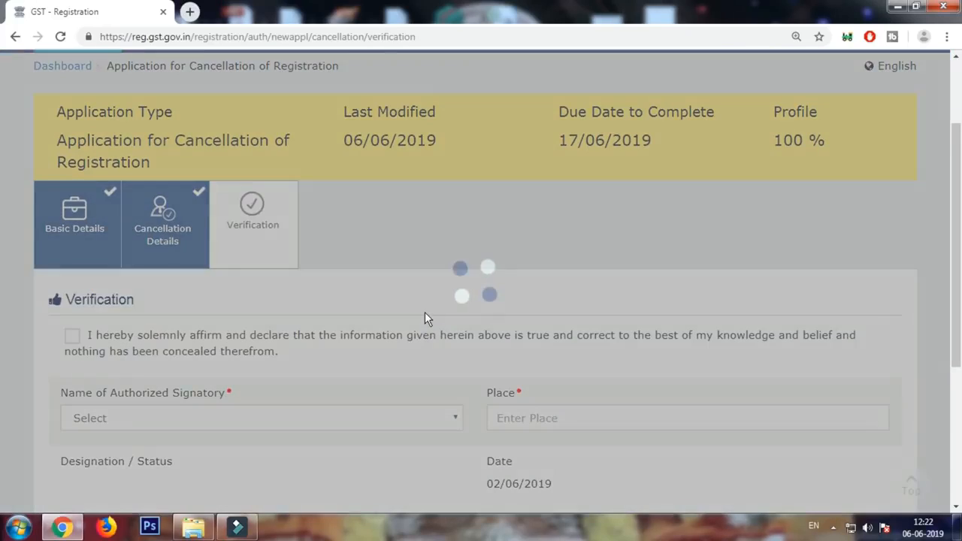
pyautogui.scroll(-3, 428, 318)
pyautogui.scroll(2, 229, 331)
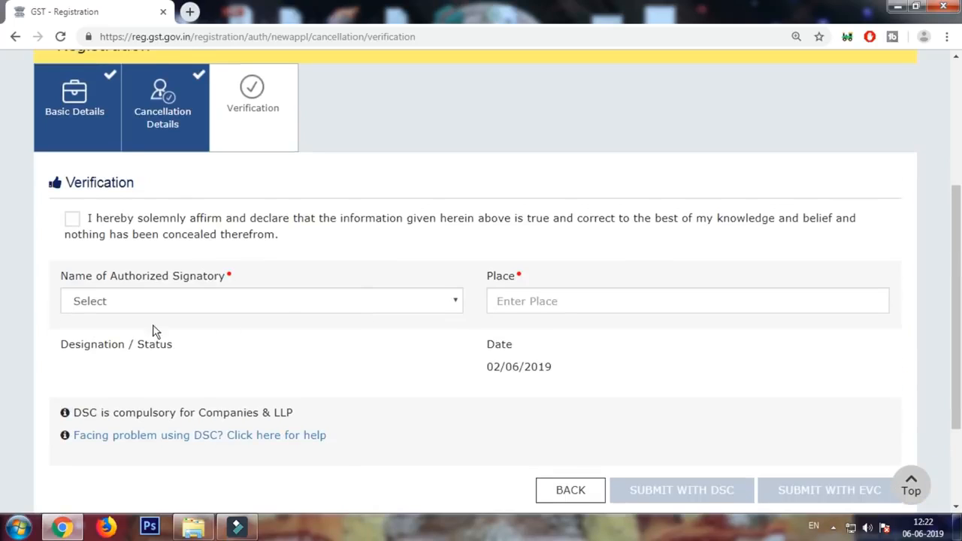
# Affirm the verification declaration and select the authorized signatory, activating the Place field for entry.
pyautogui.click(70, 221)
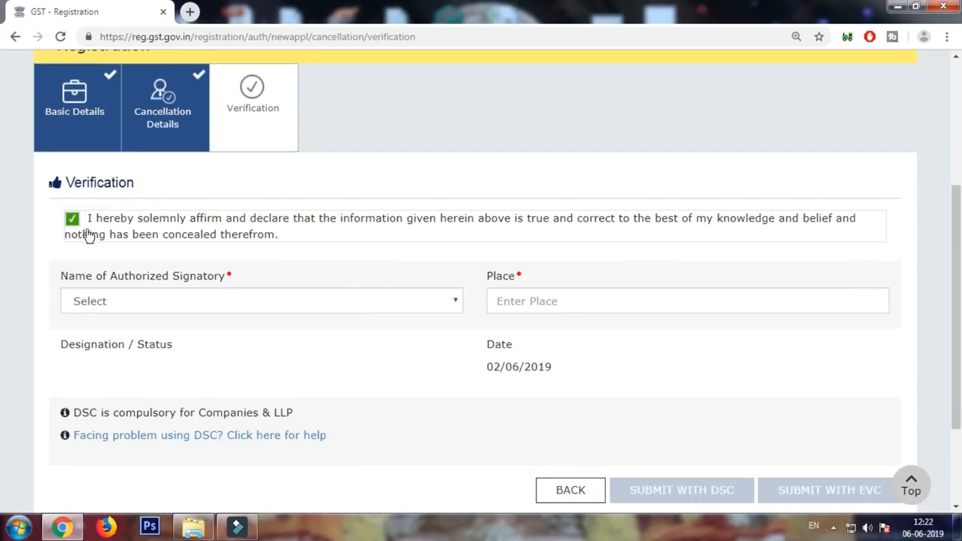
pyautogui.click(212, 299)
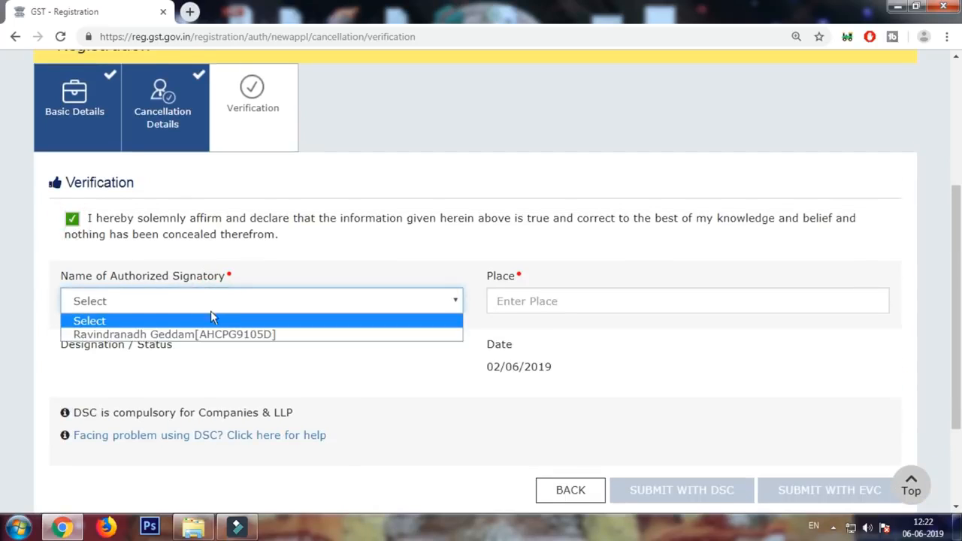
pyautogui.click(209, 334)
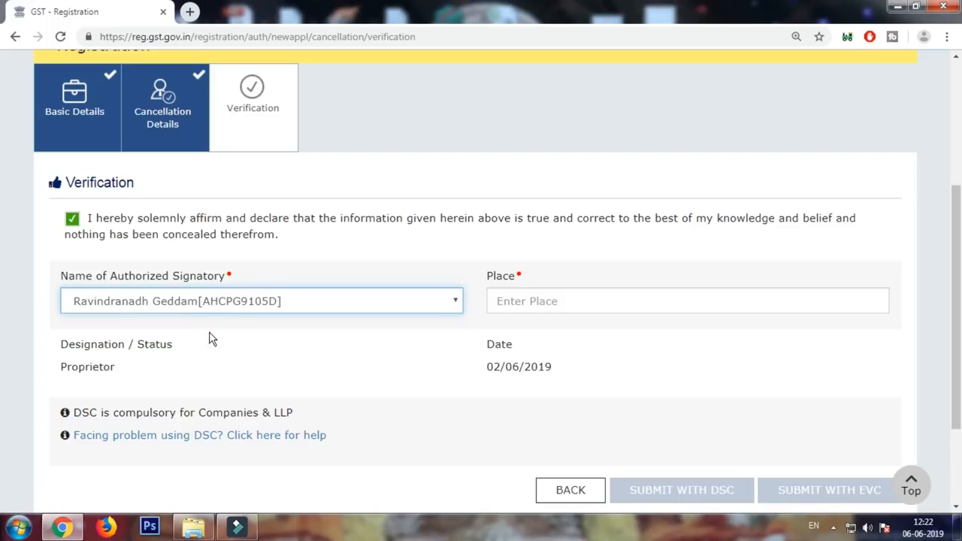
pyautogui.click(523, 300)
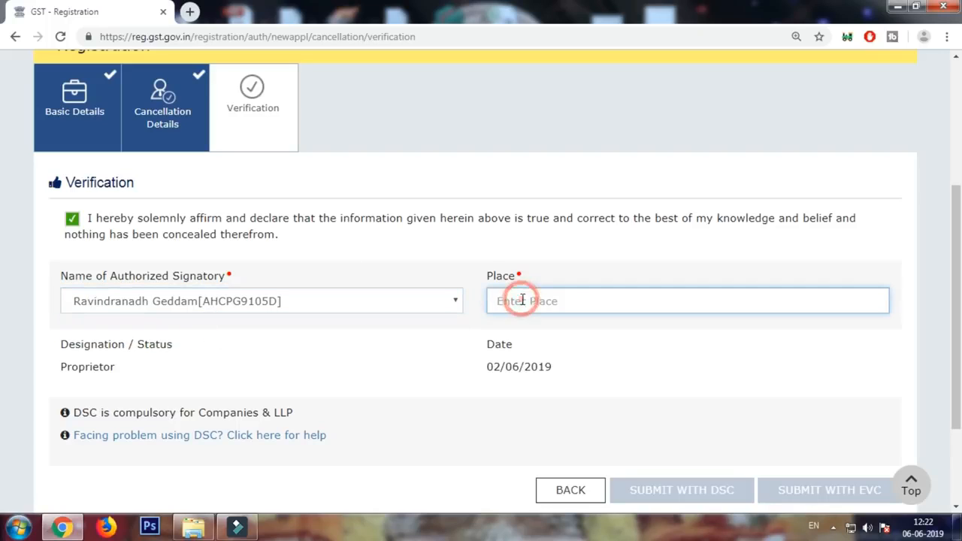
pyautogui.scroll(-2, 529, 307)
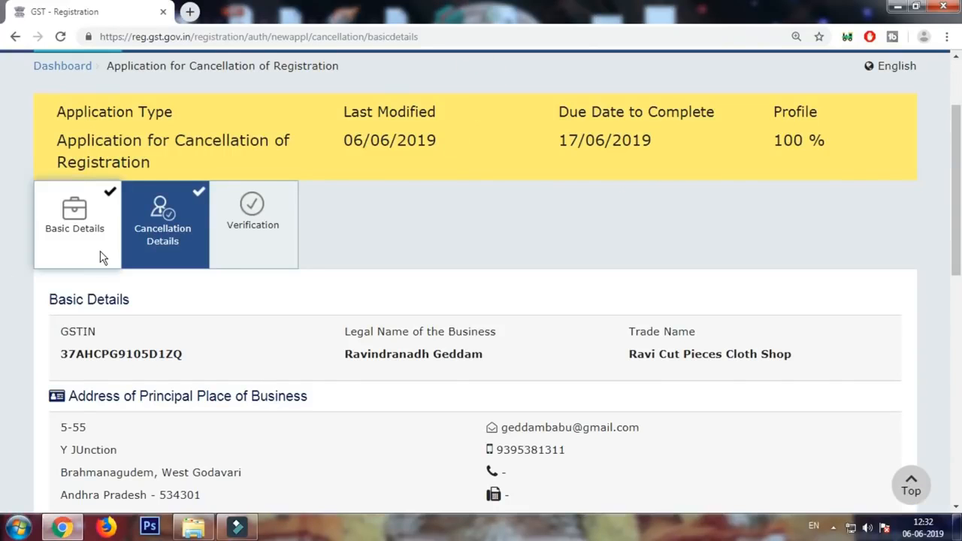
# Review the basic details and reopen the cancellation details to check the Tax Payable on Stock table.
pyautogui.scroll(-8, 103, 257)
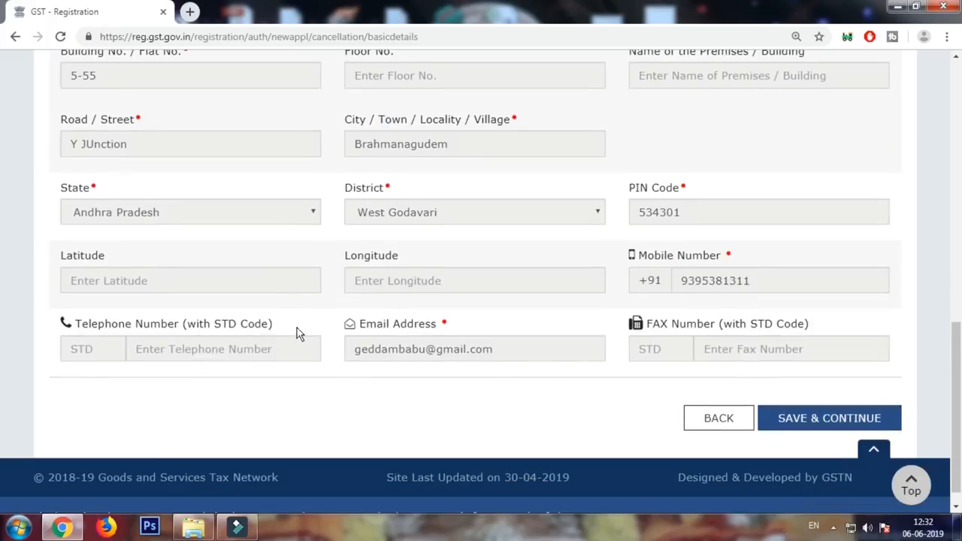
pyautogui.scroll(10, 297, 333)
pyautogui.click(161, 212)
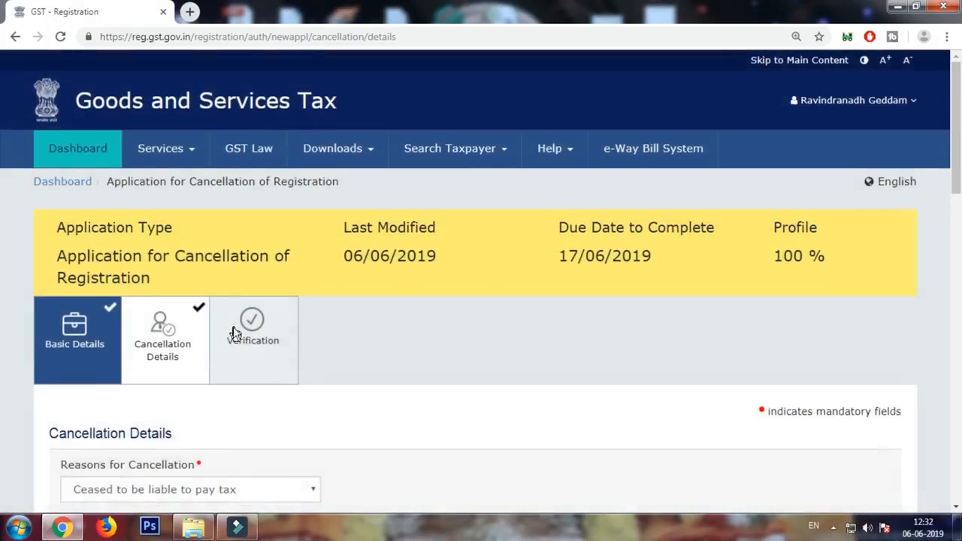
pyautogui.scroll(-10, 233, 331)
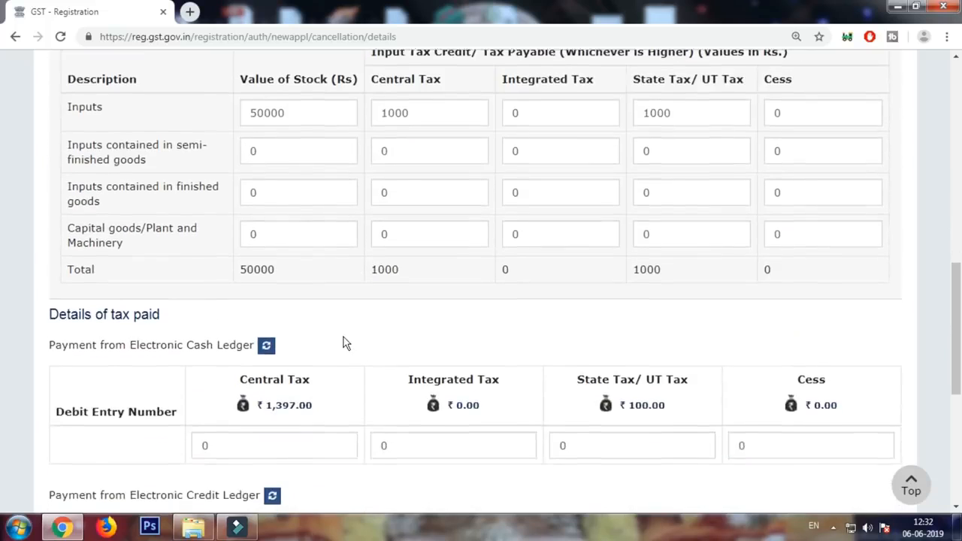
# Review the stock tax and tax paid tables in the cancellation details, and reopen the Verification section.
pyautogui.scroll(-5, 346, 344)
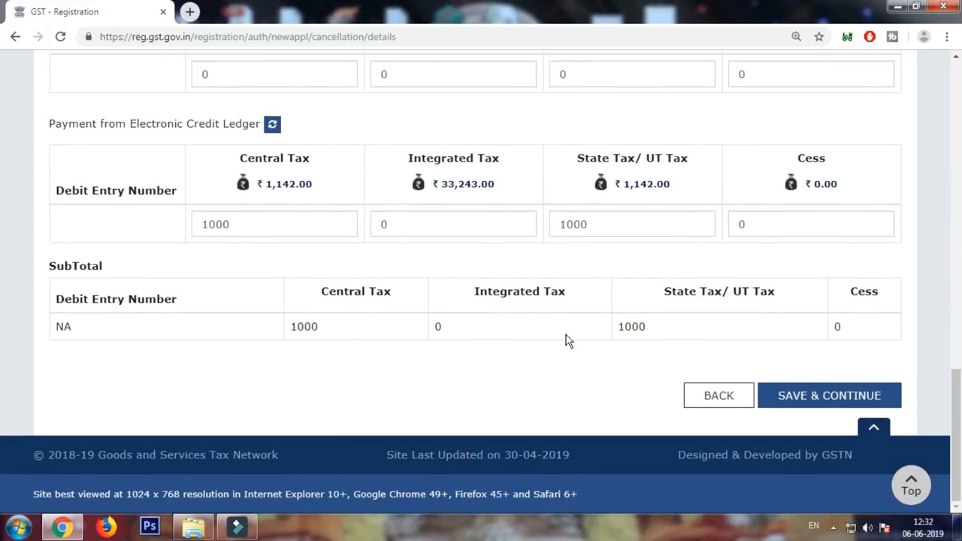
pyautogui.scroll(8, 568, 340)
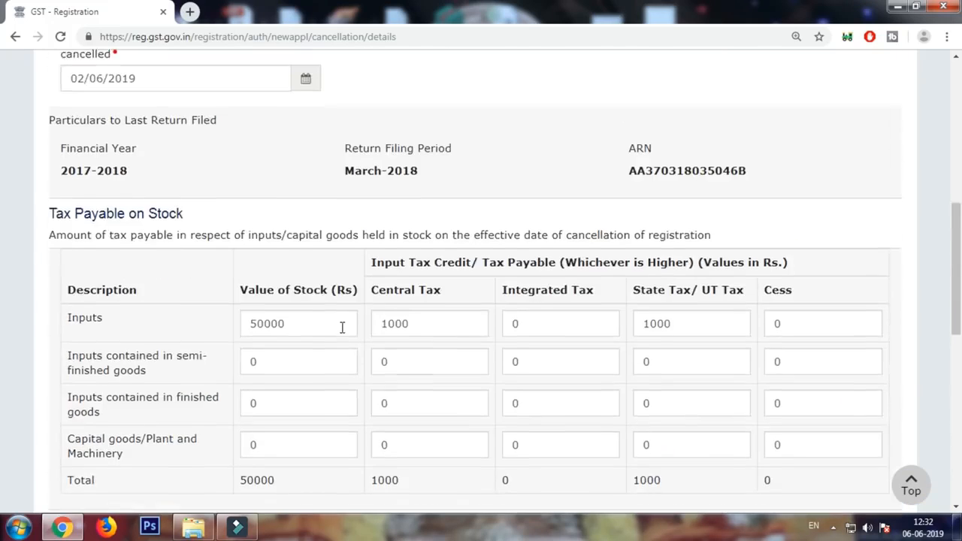
pyautogui.scroll(6, 225, 187)
pyautogui.click(241, 194)
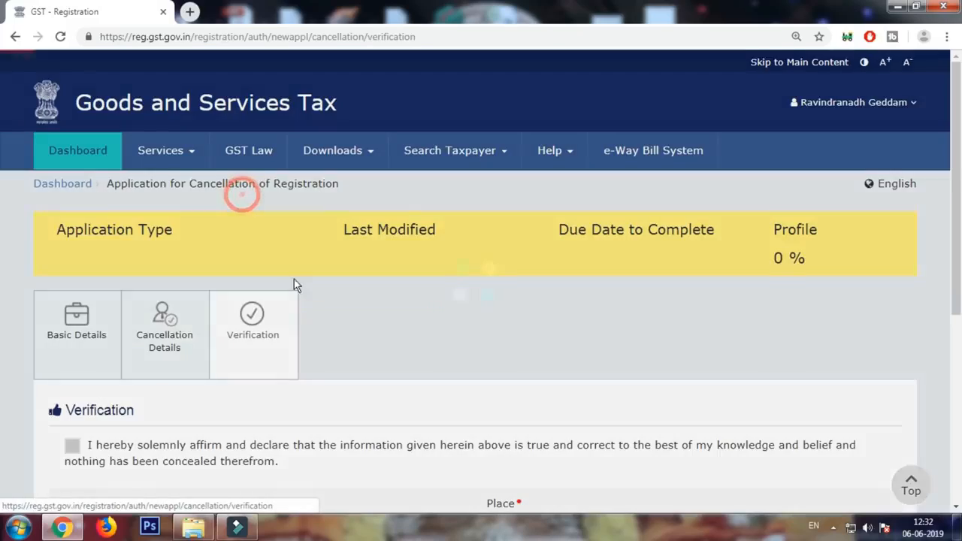
# Affirm the verification declaration, select the authorized signatory and enter Brahmanagudem as the place.
pyautogui.scroll(-5, 325, 312)
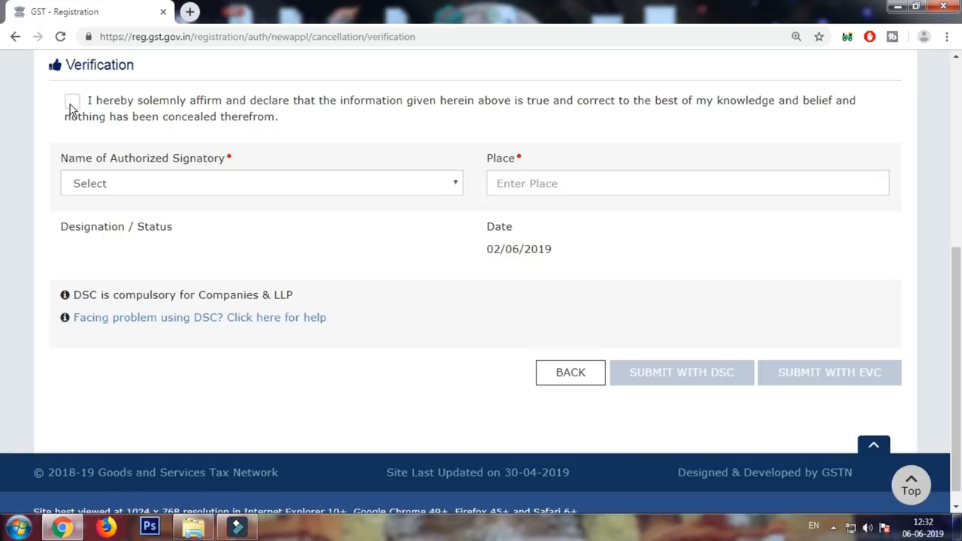
pyautogui.click(71, 104)
pyautogui.click(107, 181)
pyautogui.click(119, 217)
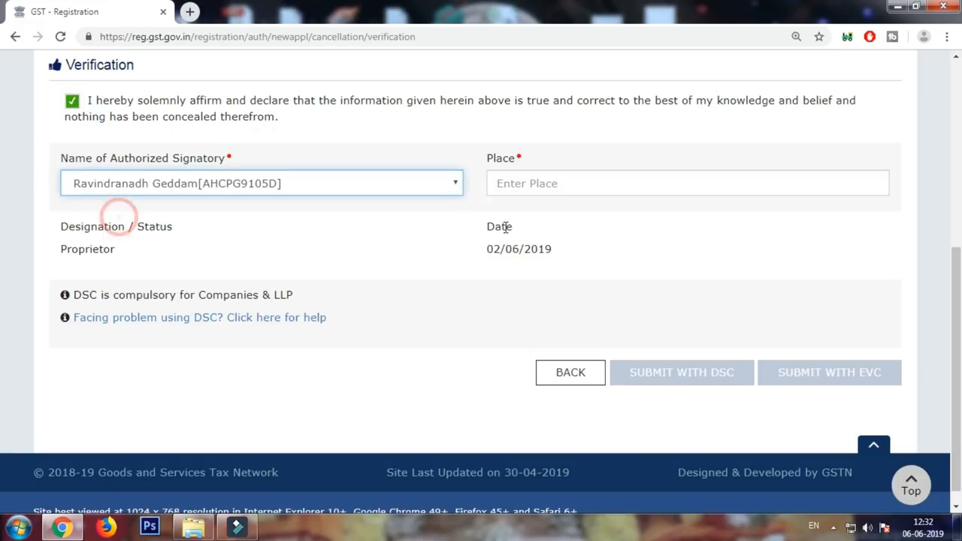
pyautogui.click(537, 183)
pyautogui.write('Brahm')
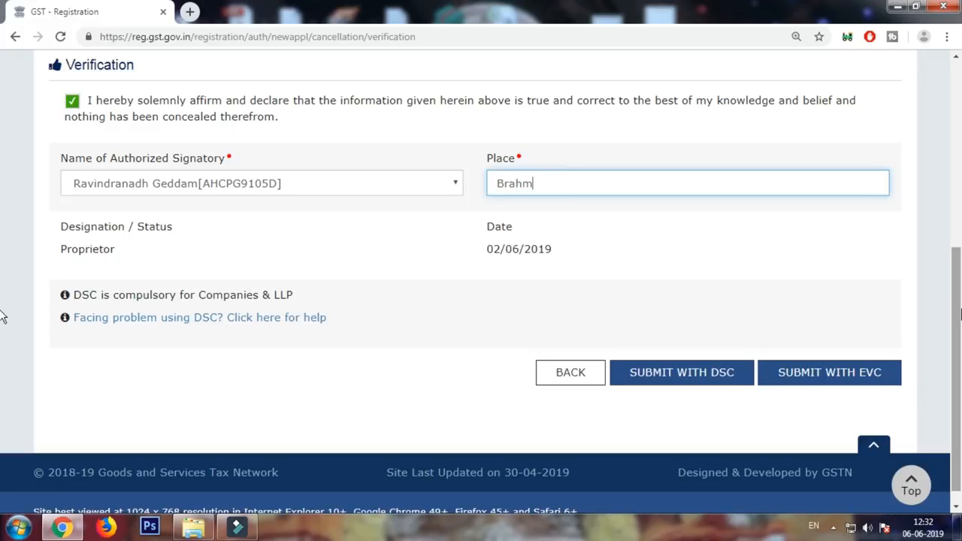
pyautogui.write('anagudem')
pyautogui.hotkey('ctrl', 'a')
pyautogui.click(660, 263)
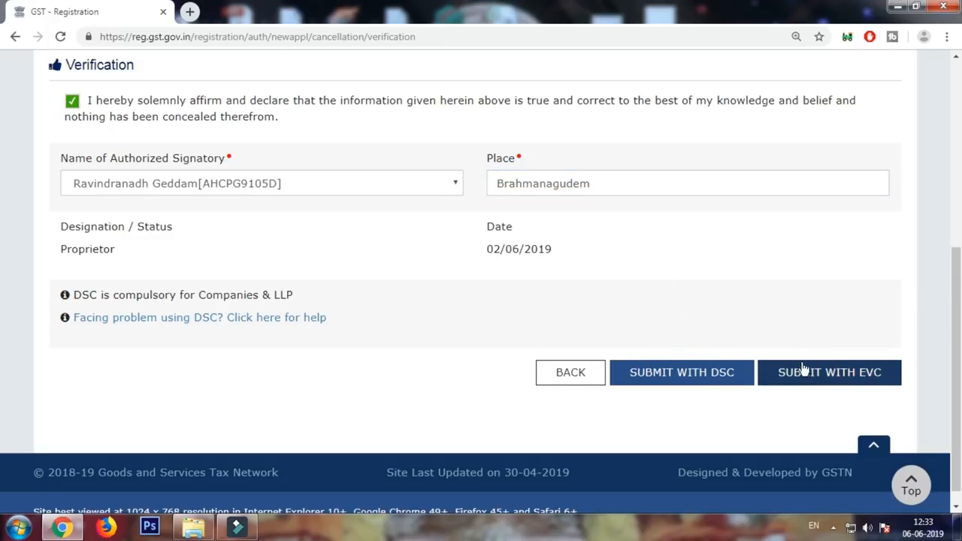
# Submit the cancellation application with EVC, entering and validating the one-time password.
pyautogui.click(827, 378)
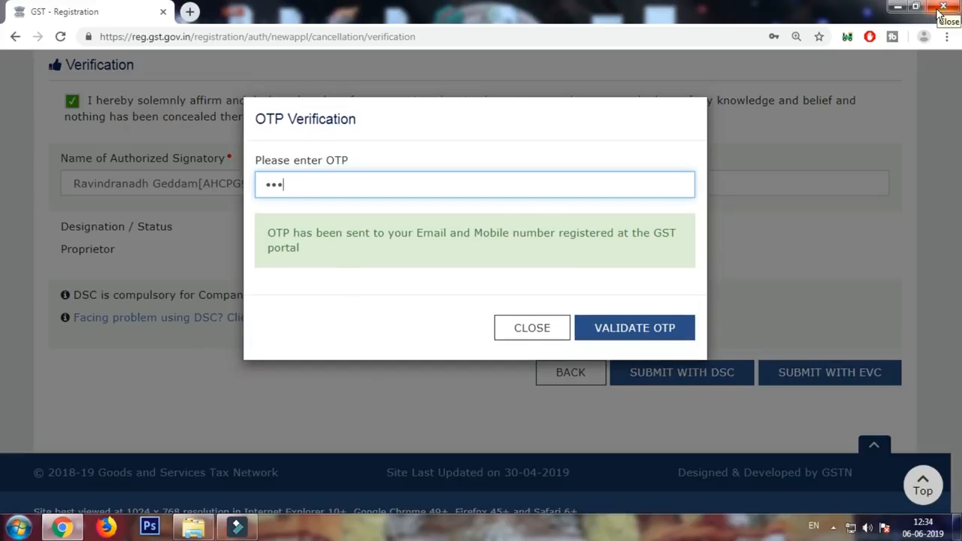
pyautogui.write('••••••')
pyautogui.click(626, 328)
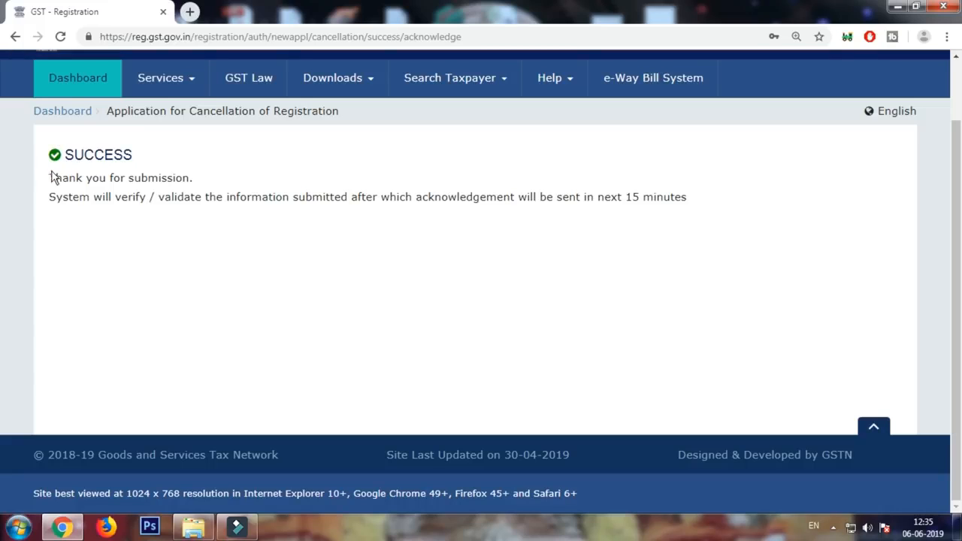
# Read the submission message on the application's acknowledgement page.
pyautogui.moveTo(56, 178); pyautogui.dragTo(206, 188)
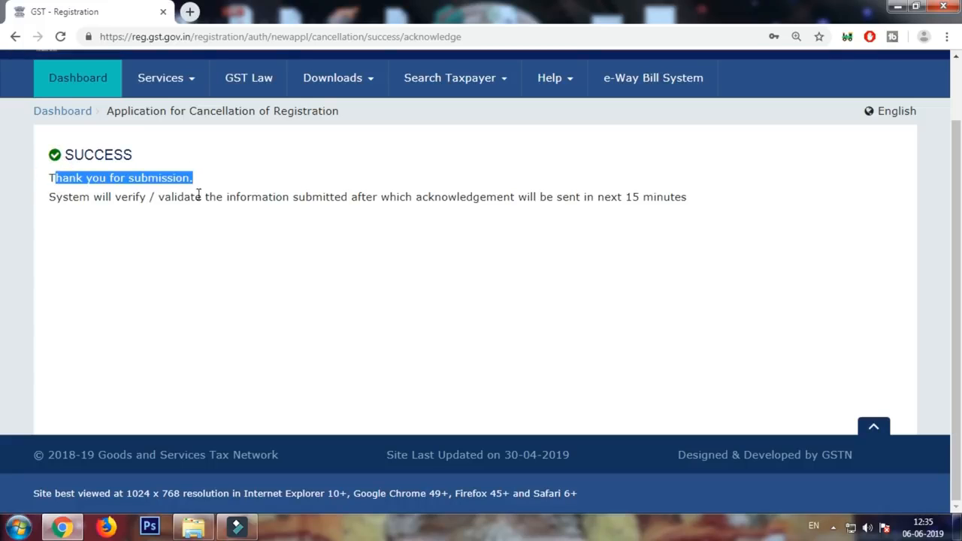
pyautogui.moveTo(63, 198); pyautogui.dragTo(685, 208)
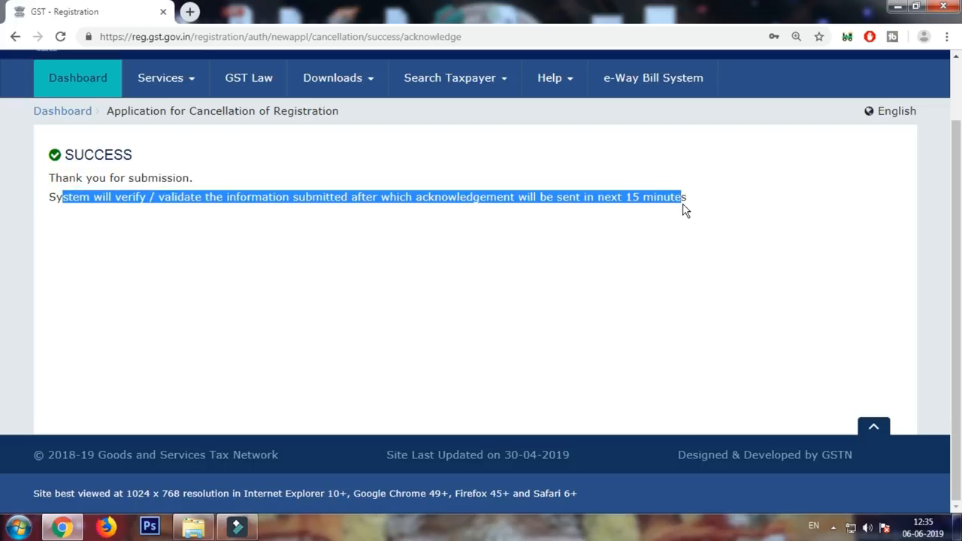
pyautogui.click(461, 233)
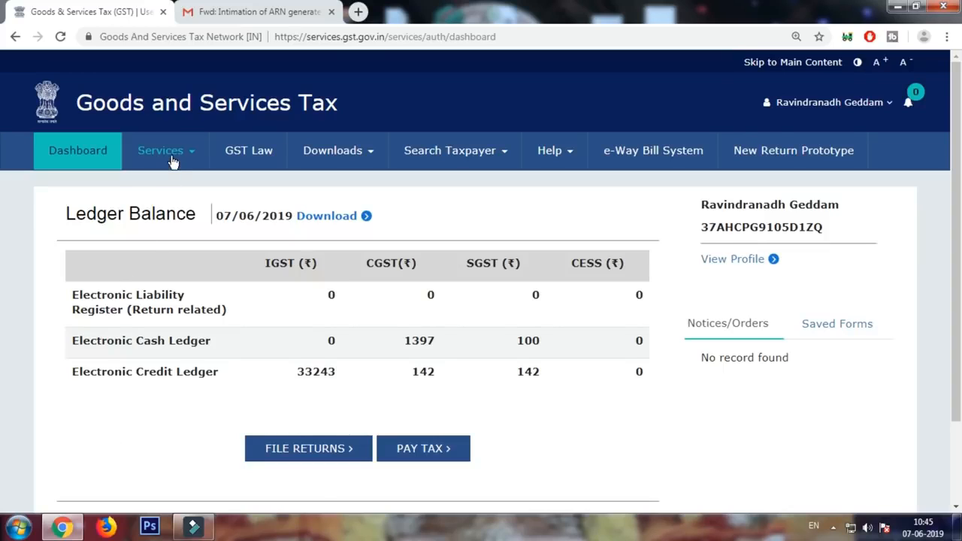
# Open the Track Application Status page of the registration services.
pyautogui.click(172, 153)
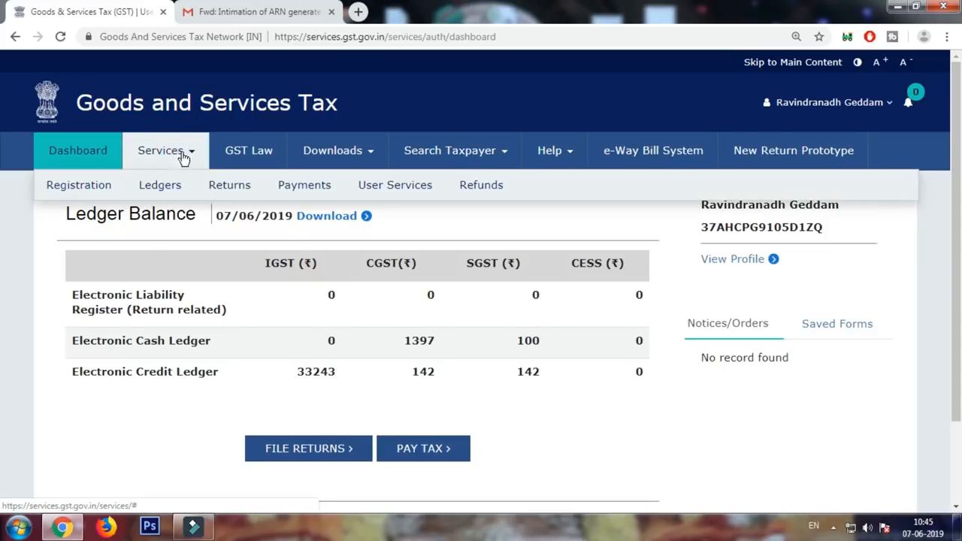
pyautogui.moveTo(86, 188)
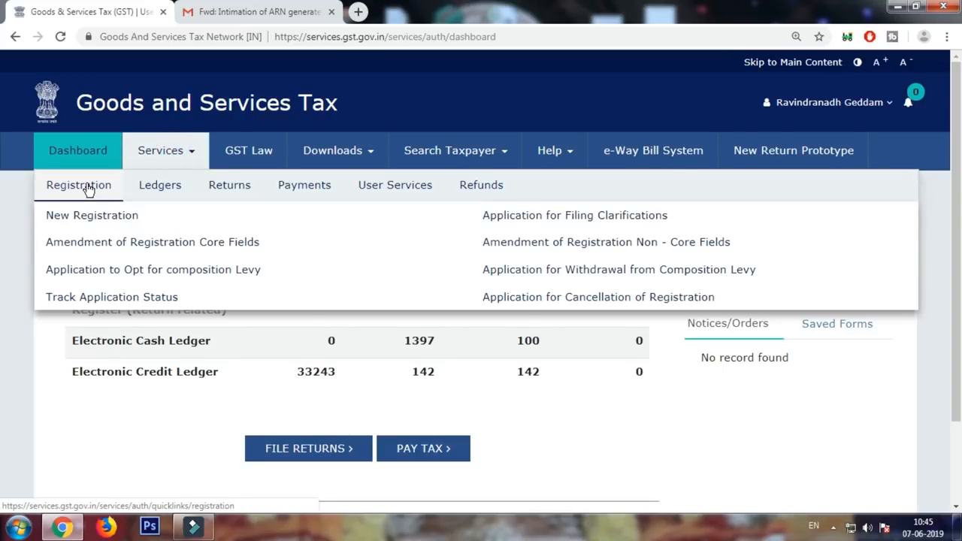
pyautogui.click(114, 300)
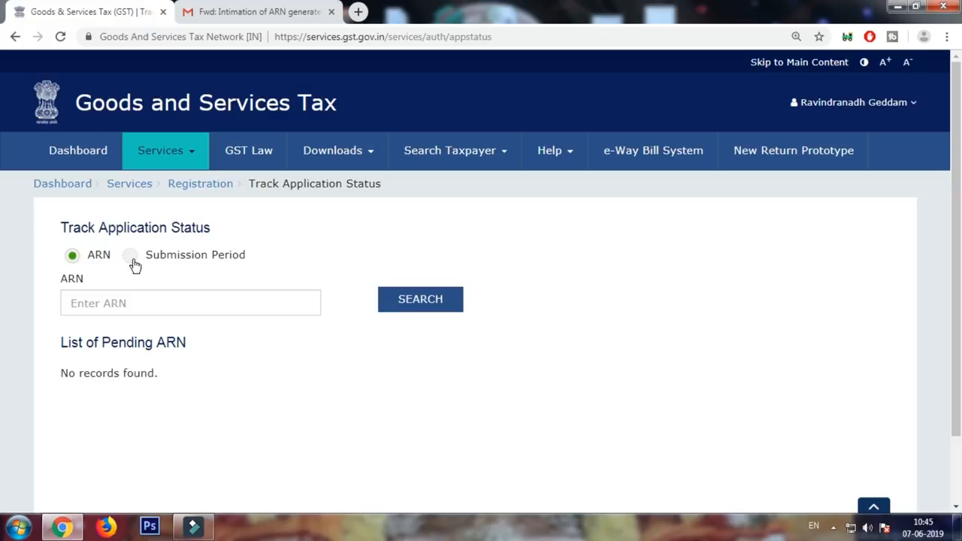
# Search for the cancellation application by pasting its application reference number (ARN), and examine its status.
pyautogui.click(113, 301)
pyautogui.rightClick(112, 301)
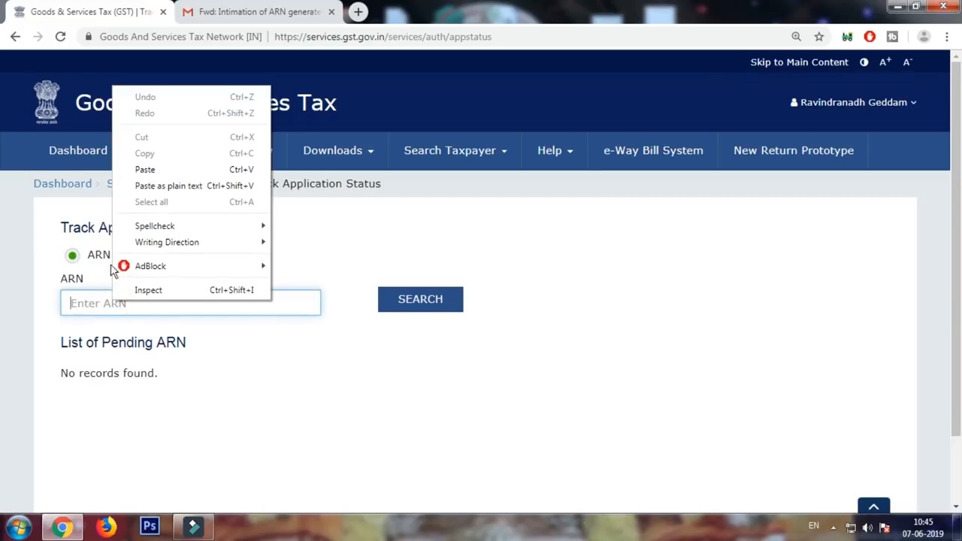
pyautogui.click(137, 170)
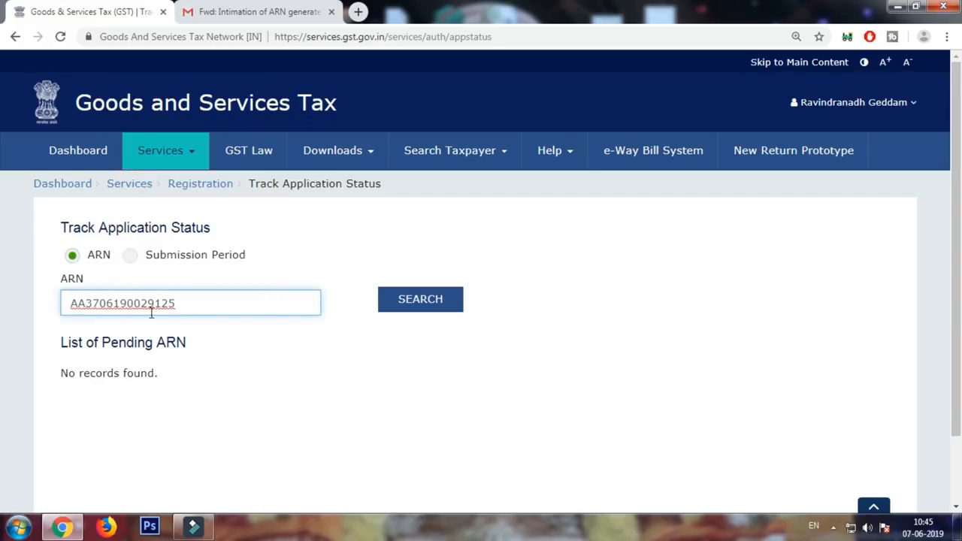
pyautogui.click(418, 303)
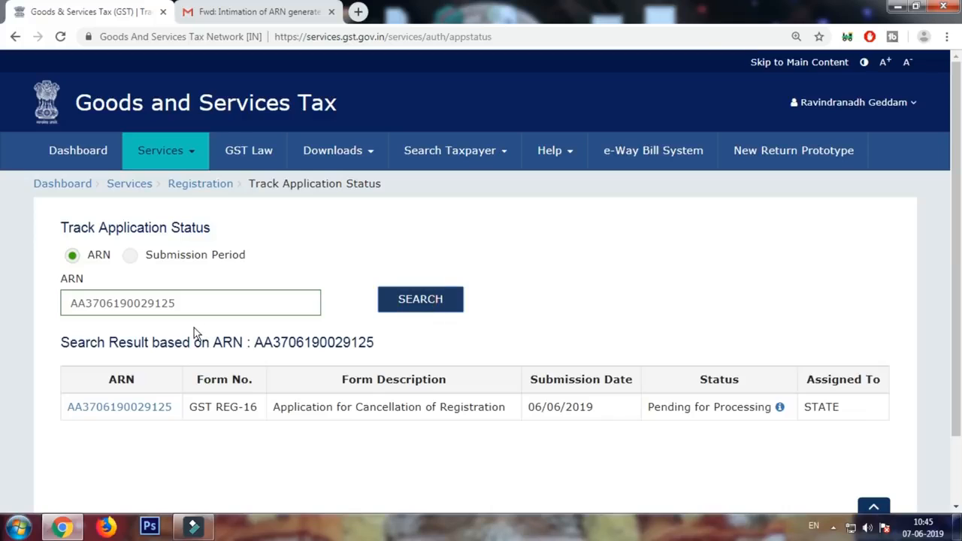
pyautogui.scroll(-2, 213, 298)
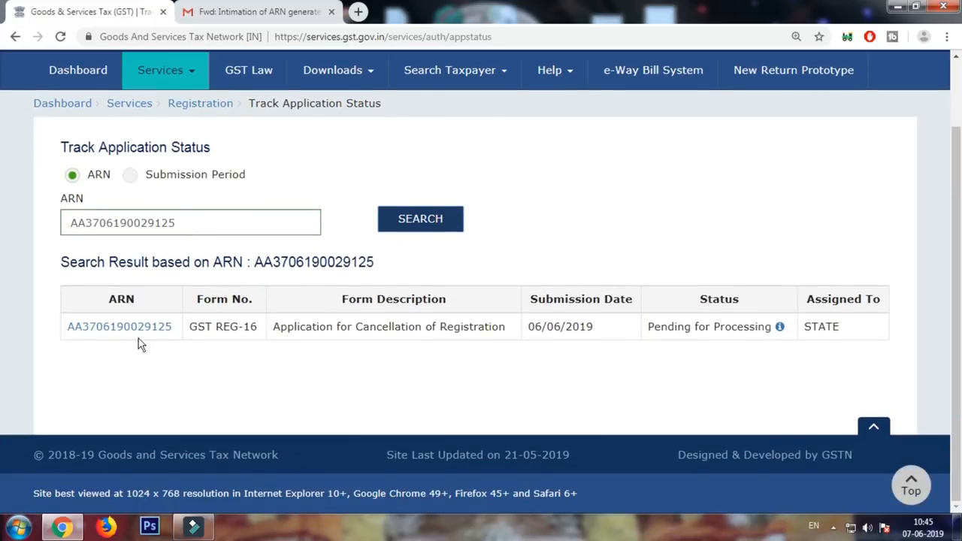